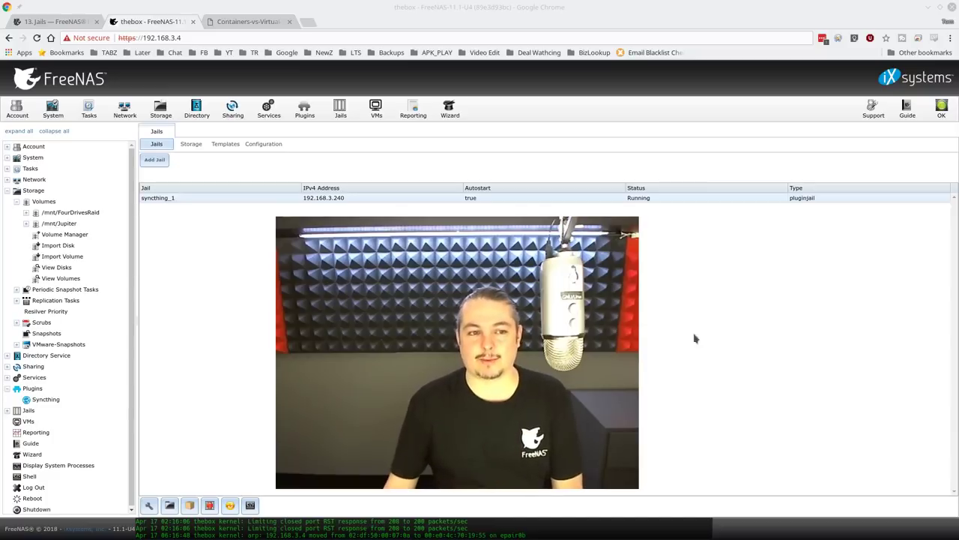
# - Read through the Jails chapter of the FreeNAS user guide, down to the jail configuration options, and return to its beginning
pyautogui.click(78, 21)
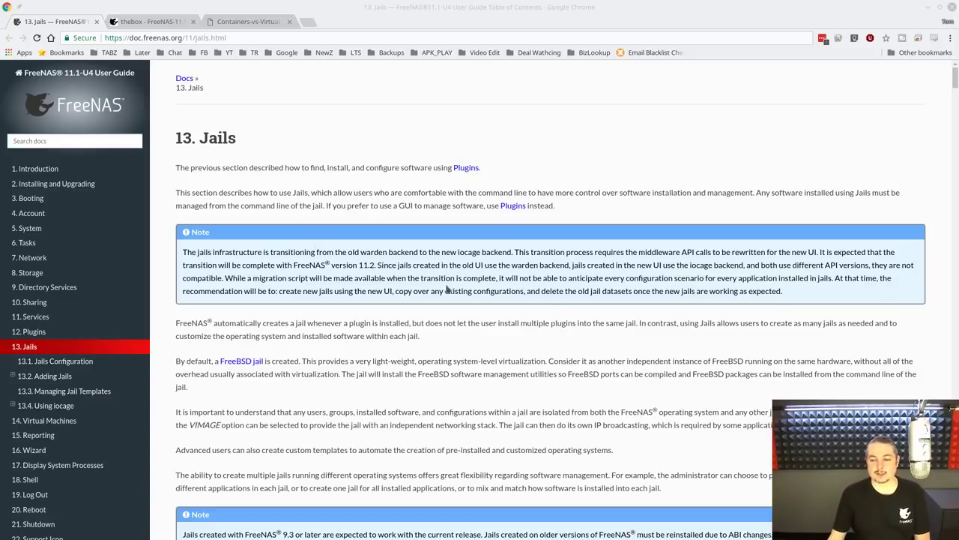
pyautogui.scroll(-1, 250, 262)
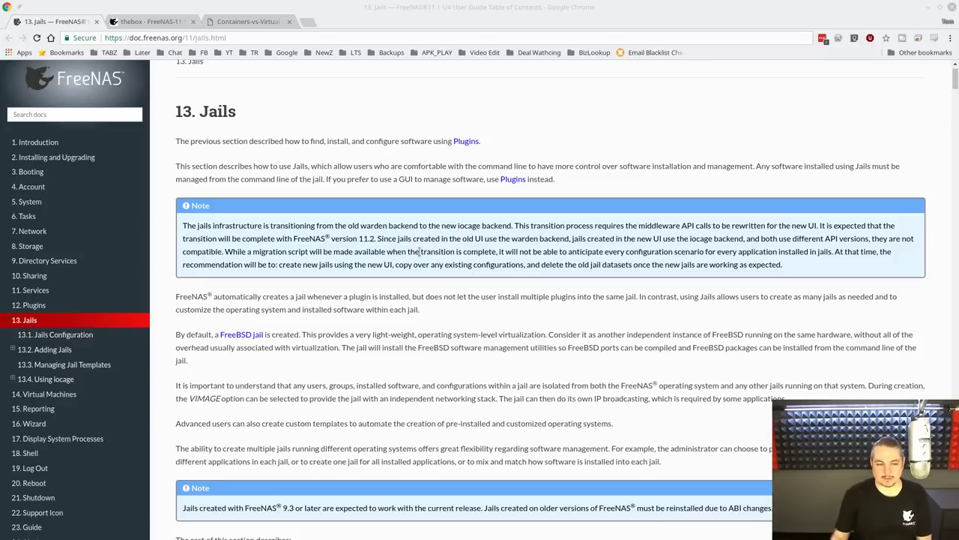
pyautogui.scroll(-5, 435, 218)
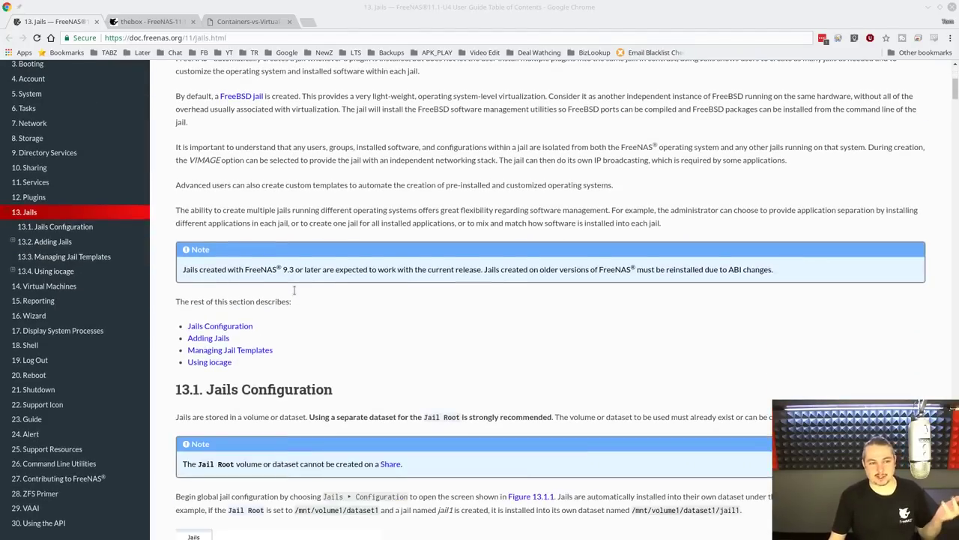
pyautogui.scroll(-10, 294, 290)
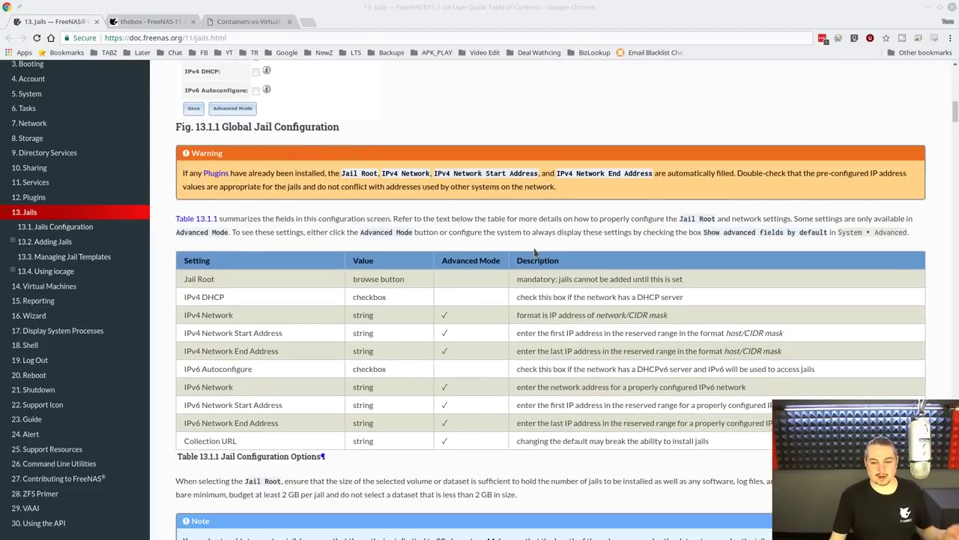
pyautogui.scroll(-5, 535, 253)
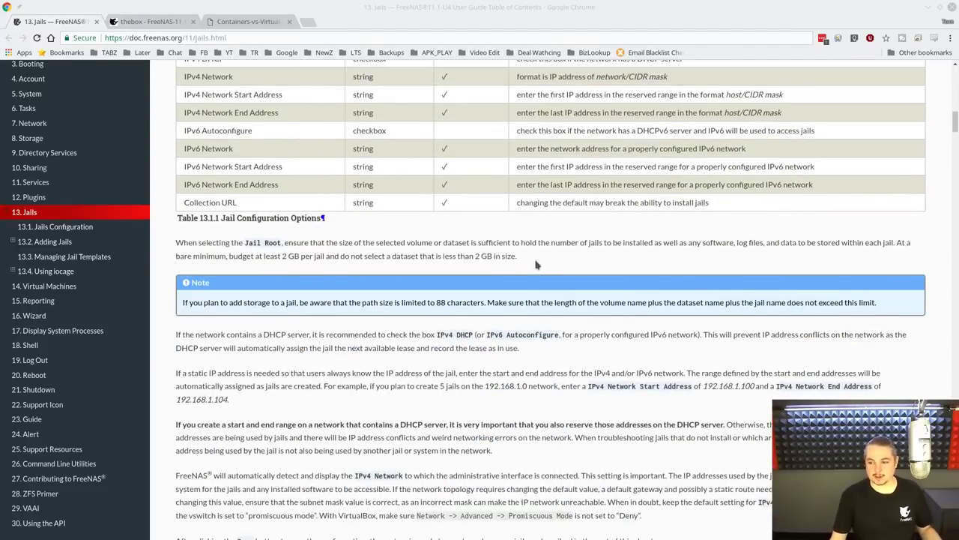
pyautogui.press('Home')
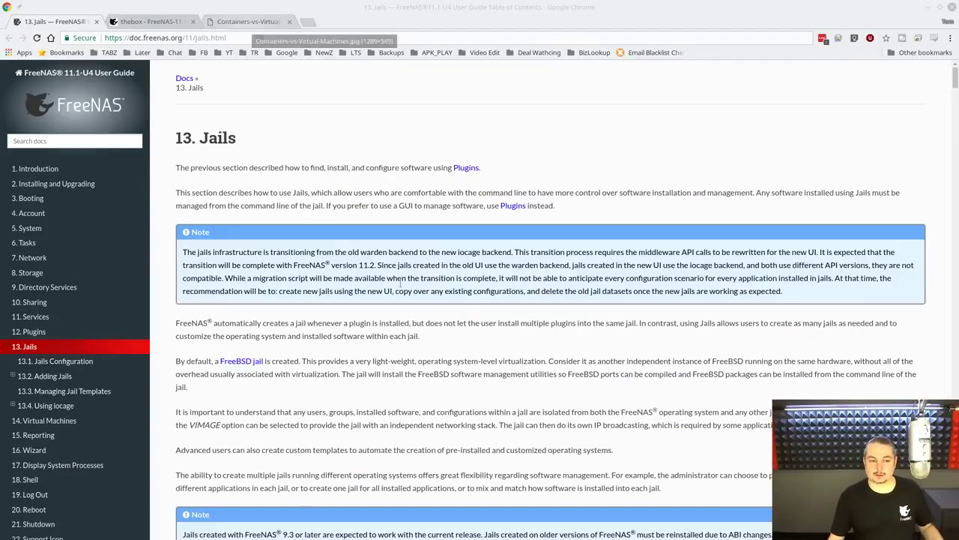
# - Examine the containers versus virtual machines diagram and close it
pyautogui.click(251, 22)
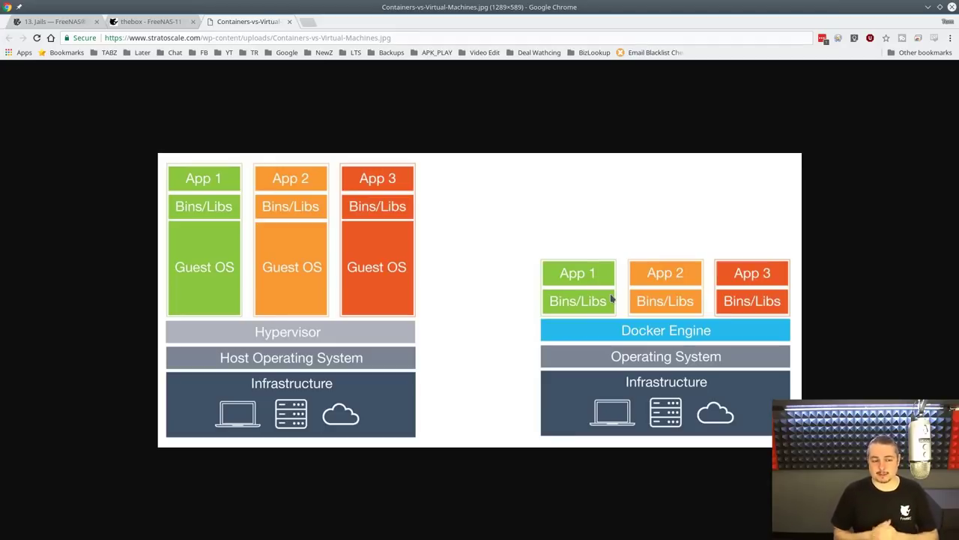
pyautogui.click(83, 20)
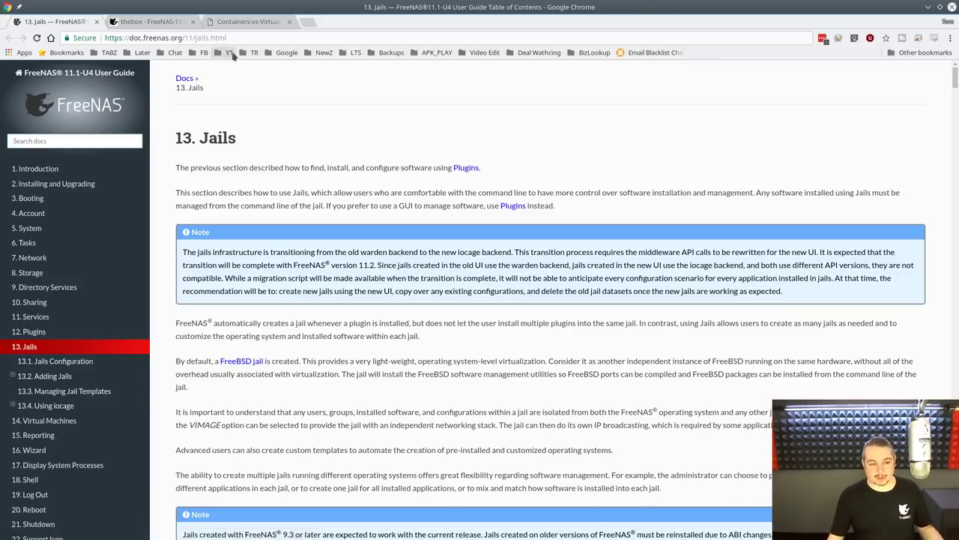
pyautogui.middleClick(244, 21)
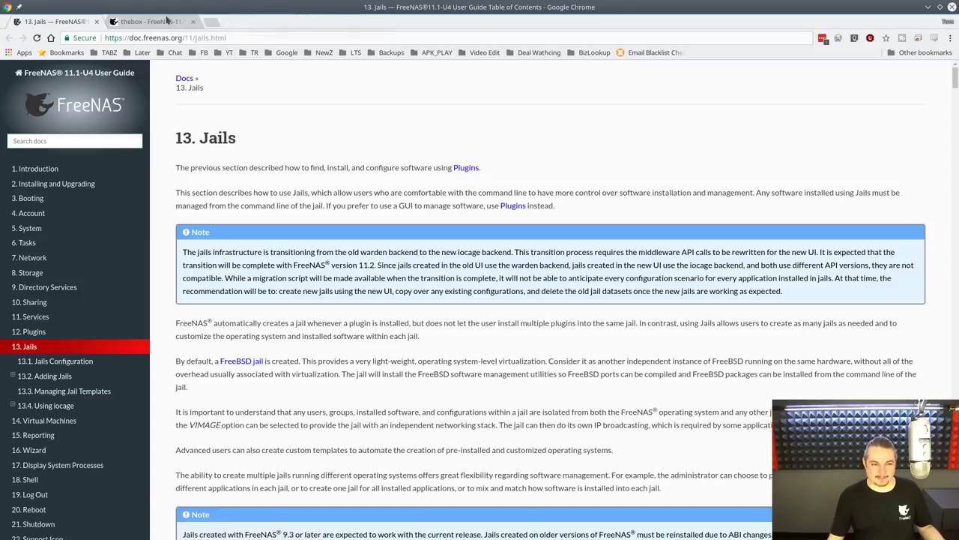
# - Install the Syncthing plugin from the available plugins in the FreeNAS web interface
pyautogui.click(150, 21)
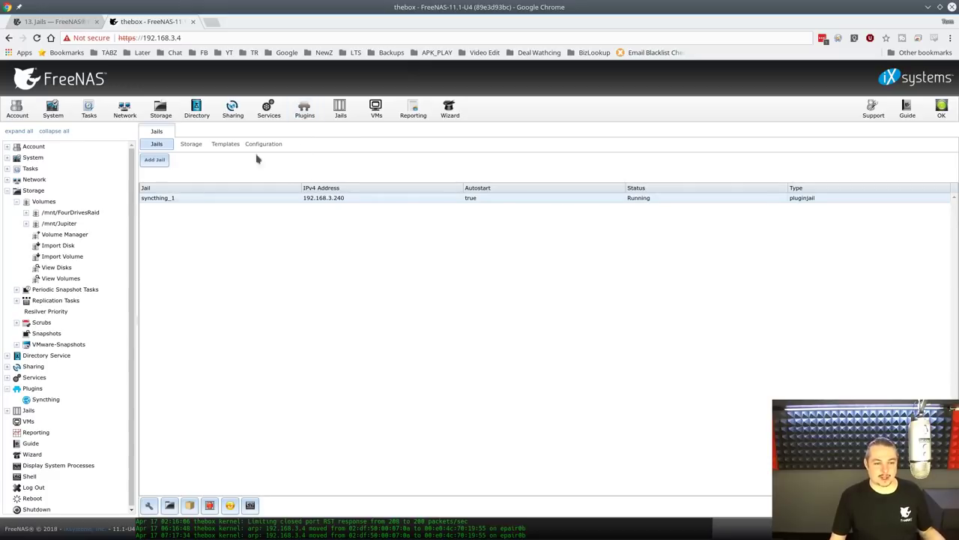
pyautogui.click(309, 119)
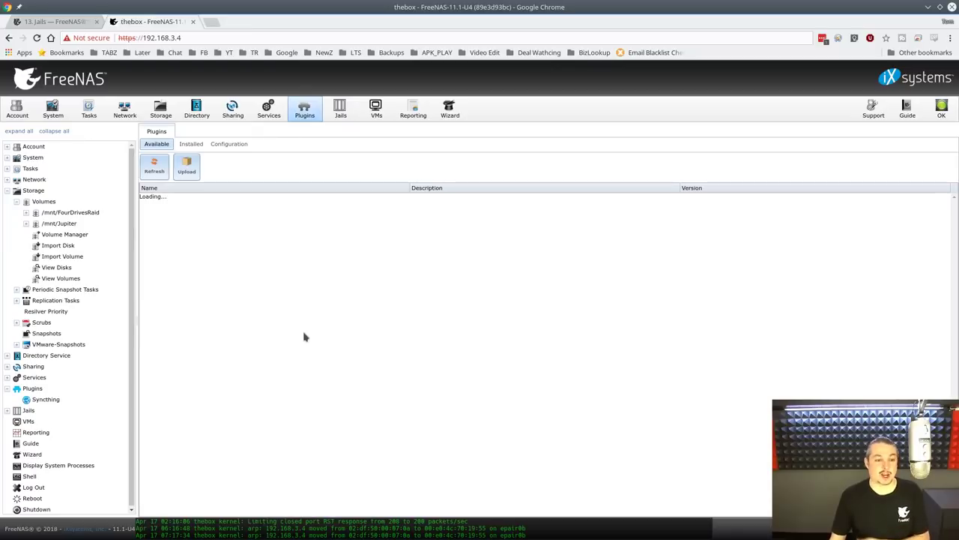
pyautogui.scroll(-2, 278, 292)
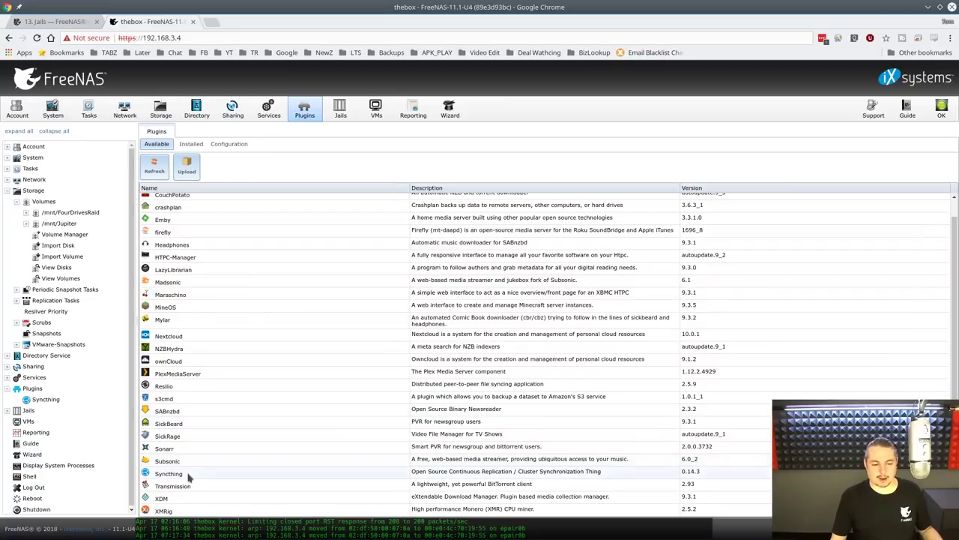
pyautogui.click(188, 474)
pyautogui.scroll(-1, 248, 394)
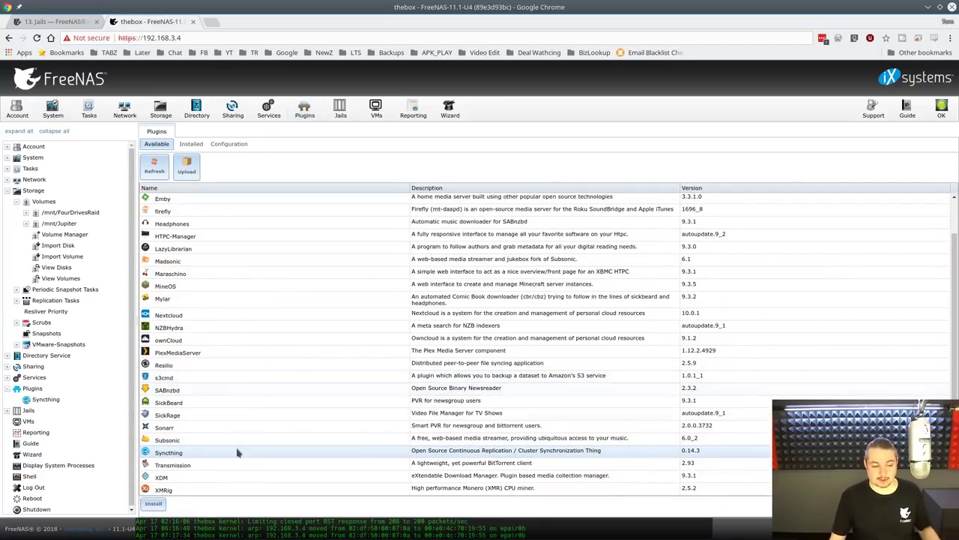
pyautogui.click(222, 465)
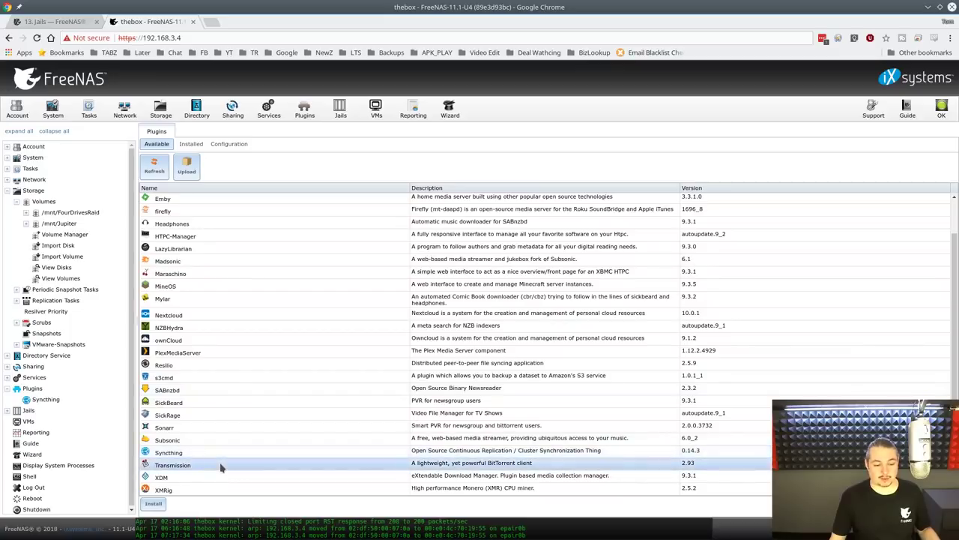
pyautogui.click(198, 354)
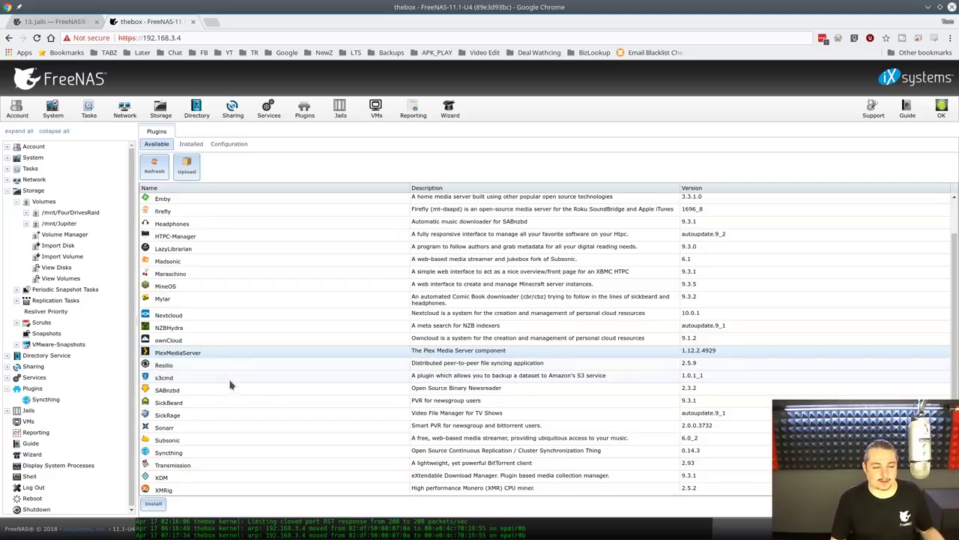
pyautogui.click(224, 453)
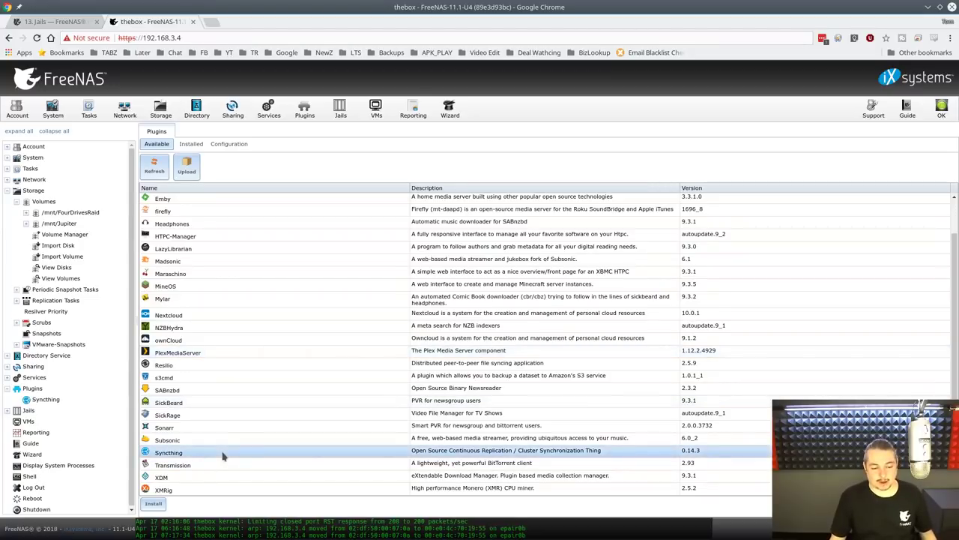
pyautogui.click(152, 504)
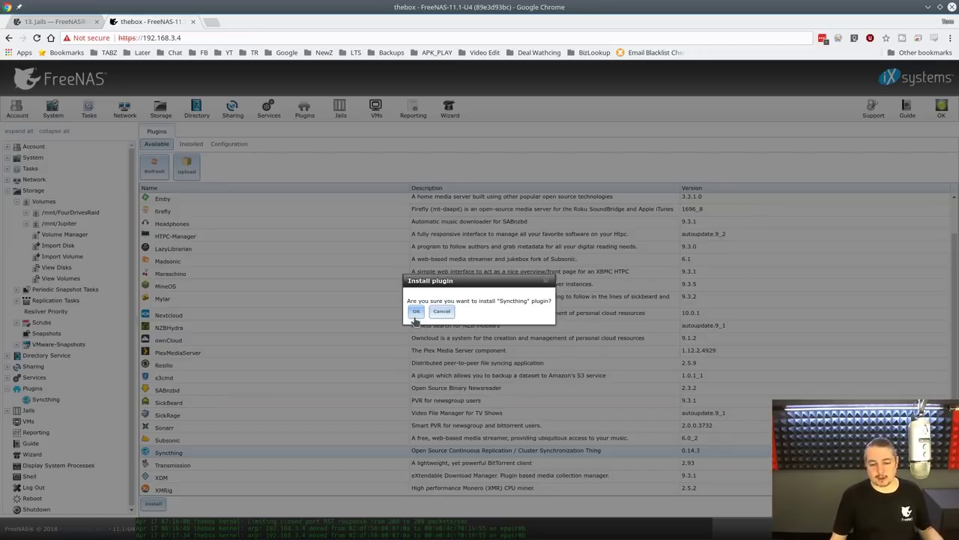
pyautogui.click(416, 312)
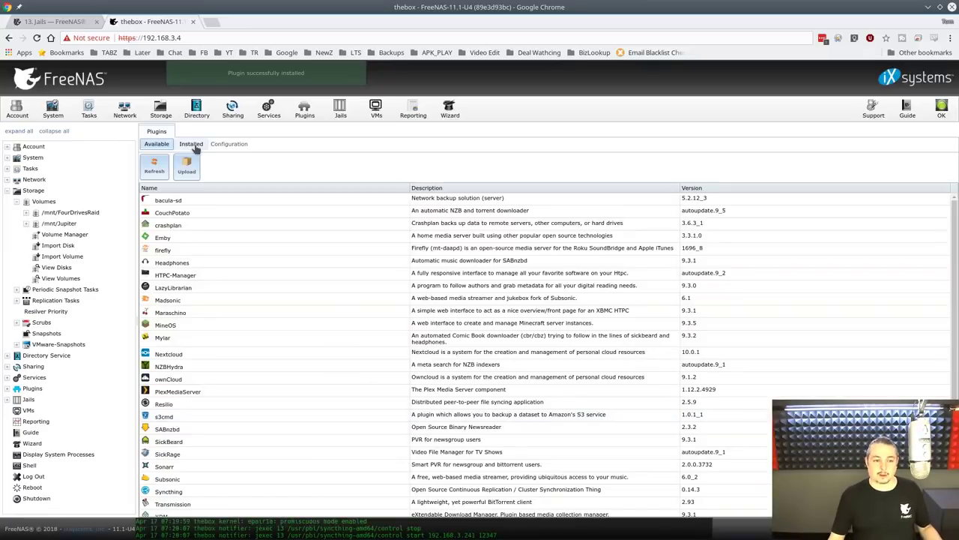
# - Check the installed Syncthing plugins and compare the IPv4 addresses of their two jails
pyautogui.click(193, 145)
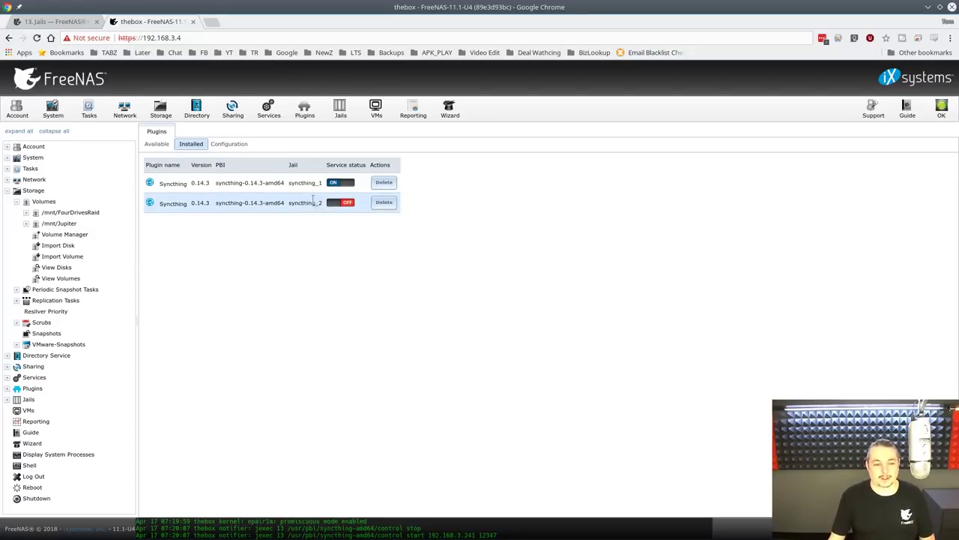
pyautogui.click(339, 109)
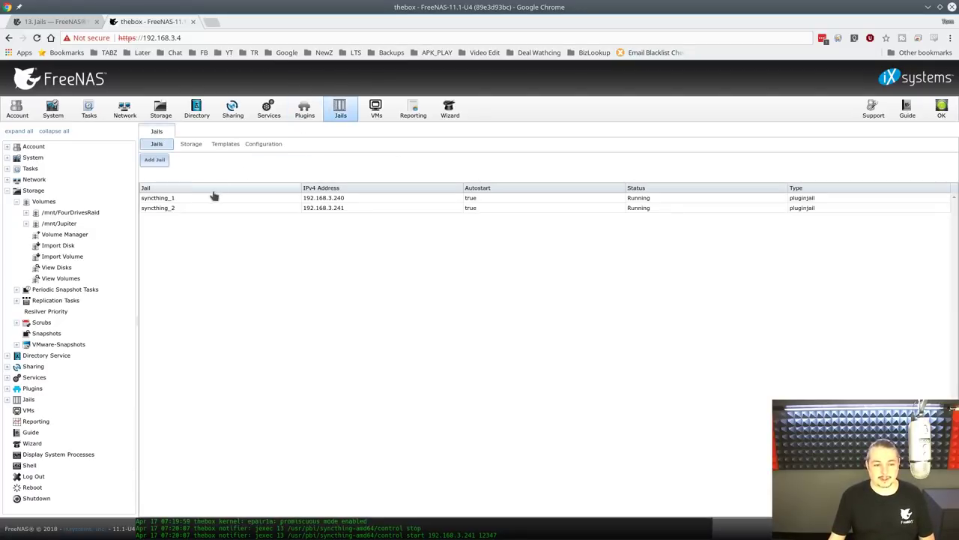
pyautogui.click(205, 208)
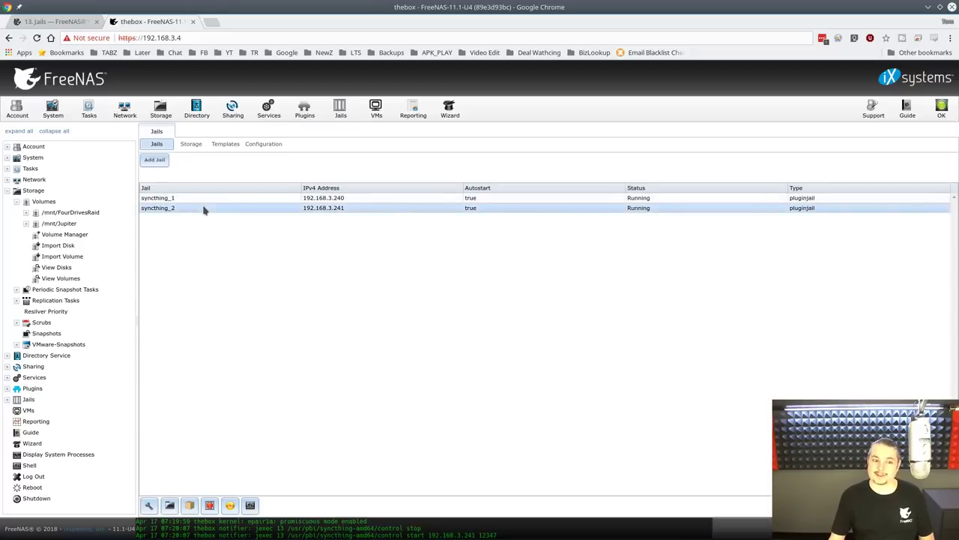
pyautogui.click(336, 199)
pyautogui.click(337, 210)
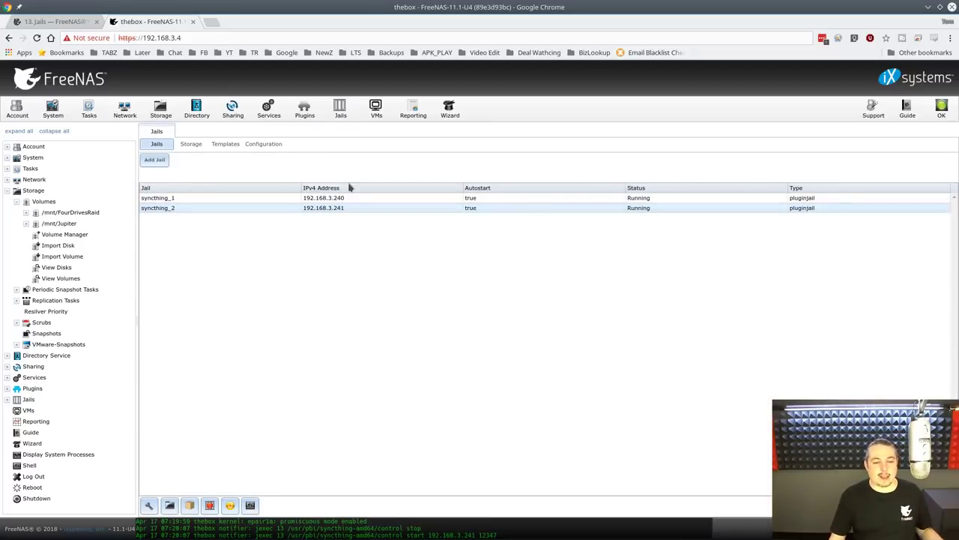
pyautogui.click(347, 198)
pyautogui.click(343, 207)
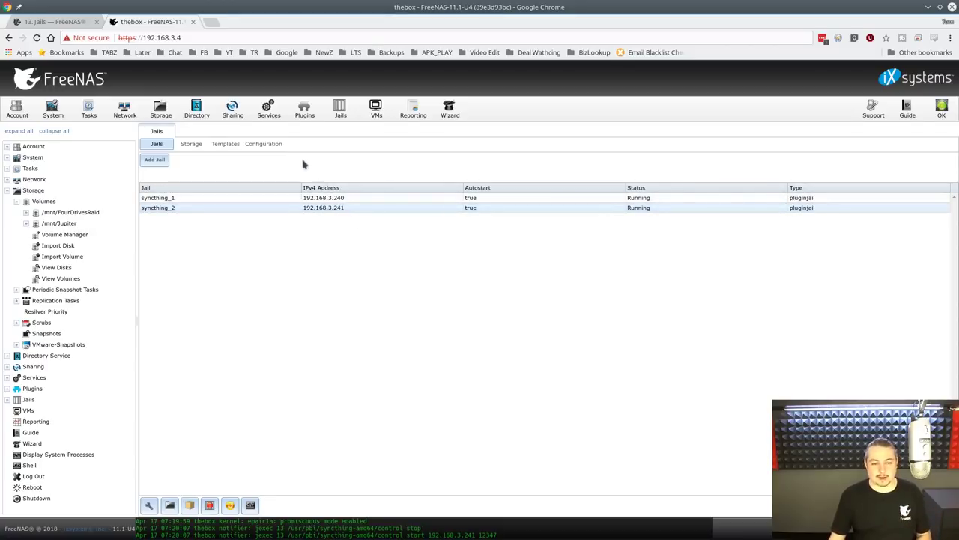
# - Review the advanced jail configuration, examining the IPv4 network and its start and end addresses
pyautogui.click(263, 145)
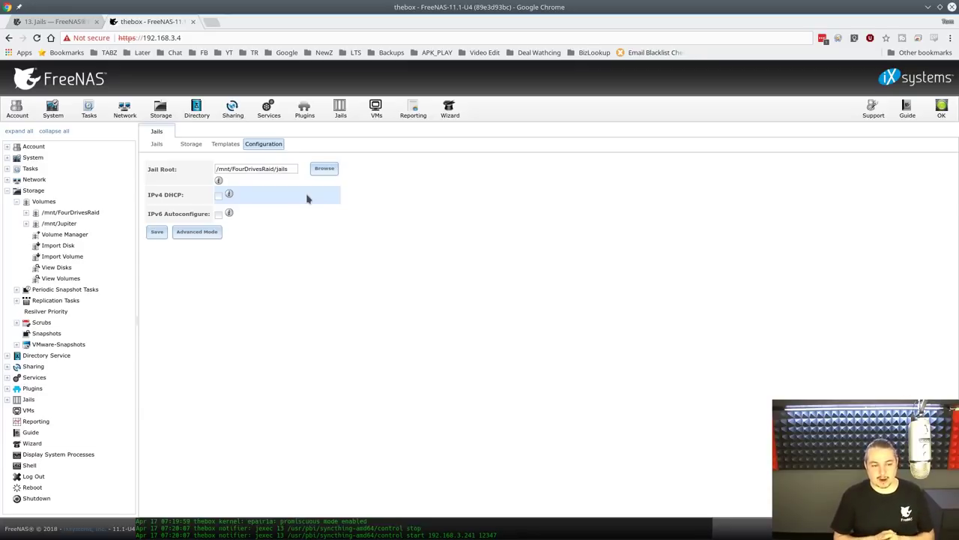
pyautogui.click(199, 232)
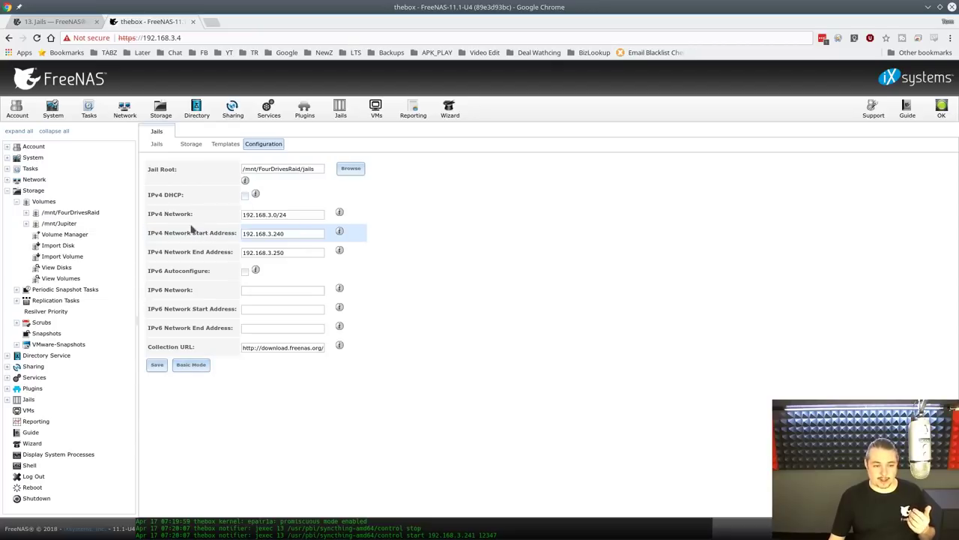
pyautogui.click(310, 214)
pyautogui.click(307, 233)
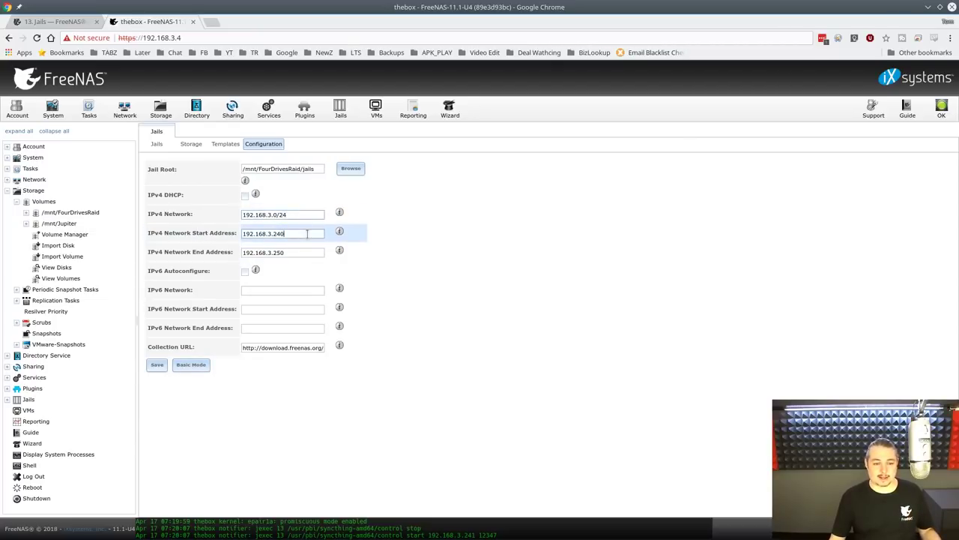
pyautogui.click(306, 252)
pyautogui.click(463, 291)
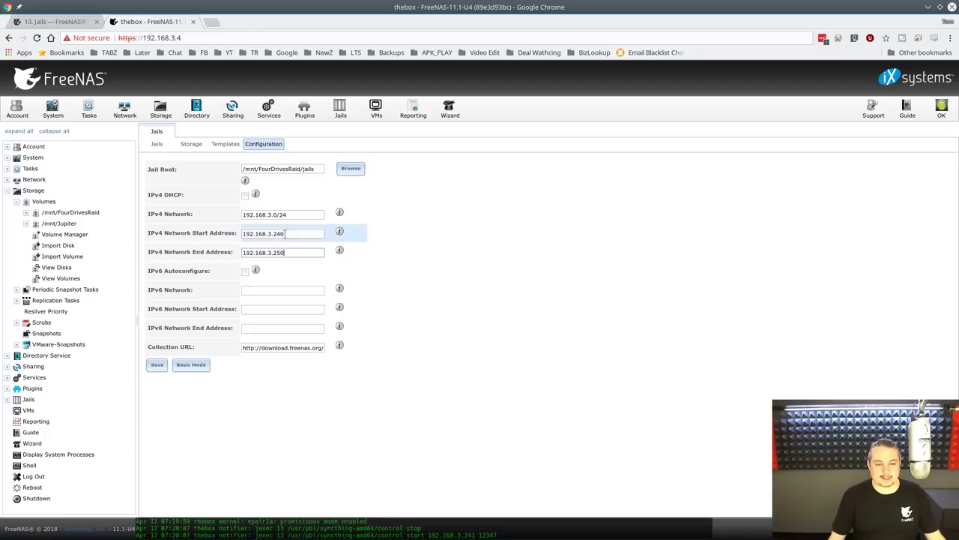
pyautogui.click(300, 235)
pyautogui.click(296, 252)
pyautogui.click(457, 270)
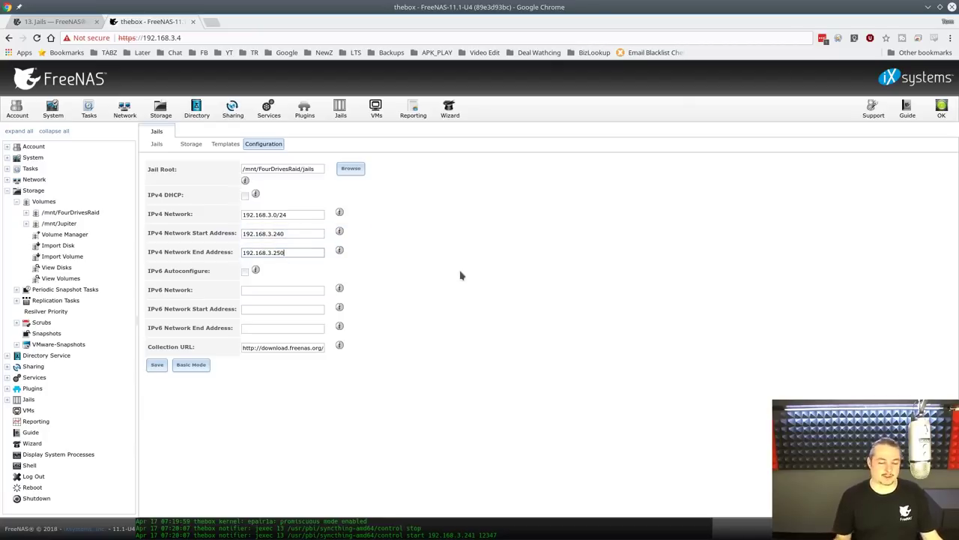
# - In the syncthing_2 jail's shell, list the contents of the root directory and of /mnt, and close the shell
pyautogui.click(159, 144)
pyautogui.click(242, 211)
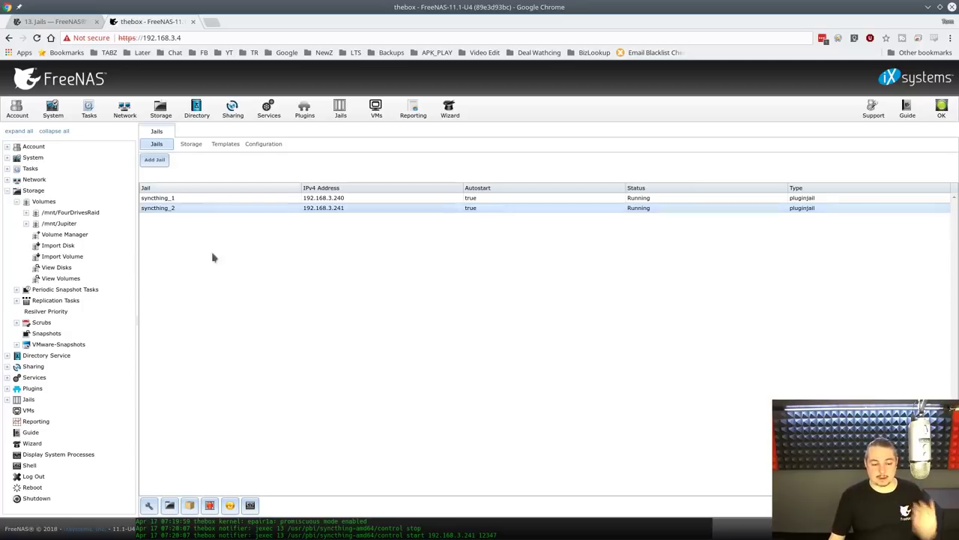
pyautogui.click(250, 505)
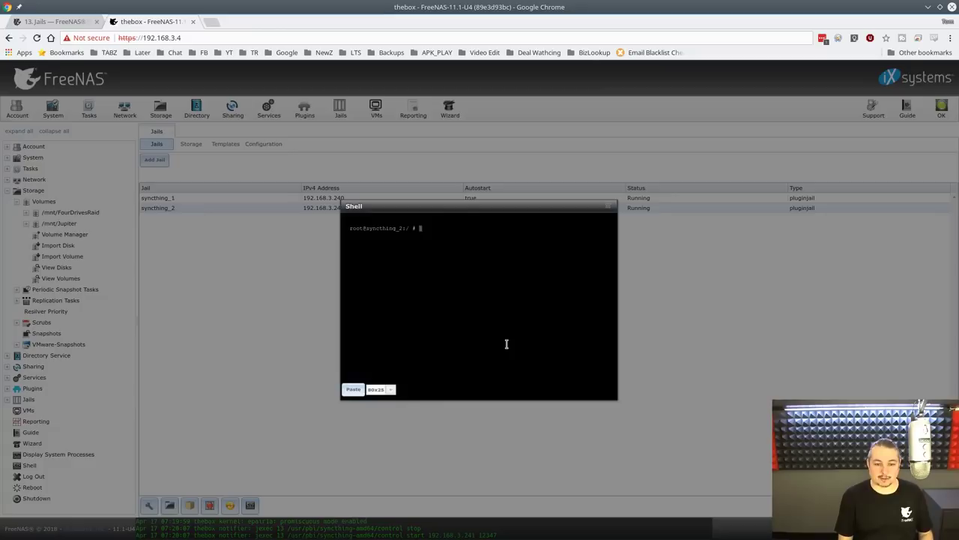
pyautogui.write('ls')
pyautogui.press('Return')
pyautogui.write('cd /')
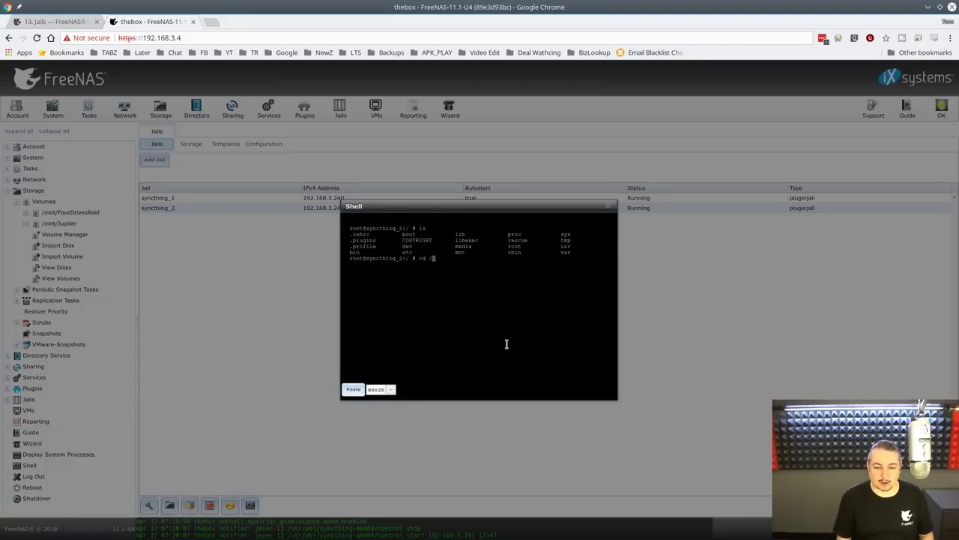
pyautogui.write('mnt/')
pyautogui.press('Return')
pyautogui.write('ls')
pyautogui.press('Return')
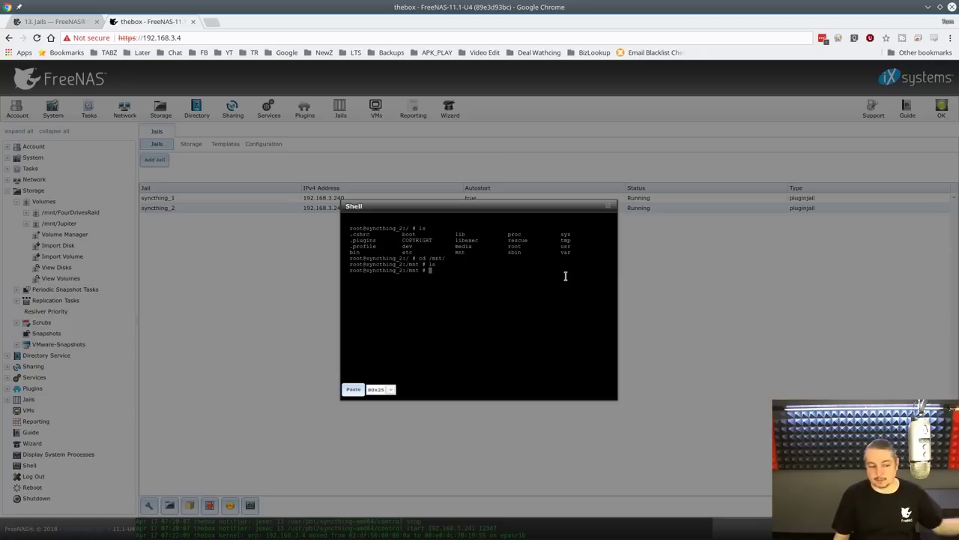
pyautogui.click(609, 208)
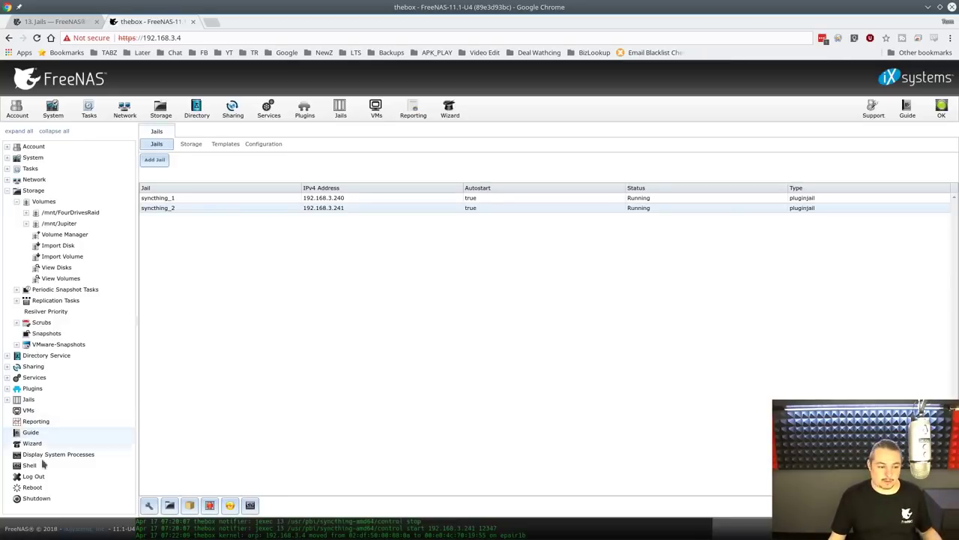
# - Open the FreeNAS host shell and list the contents of the /mnt directory
pyautogui.click(29, 465)
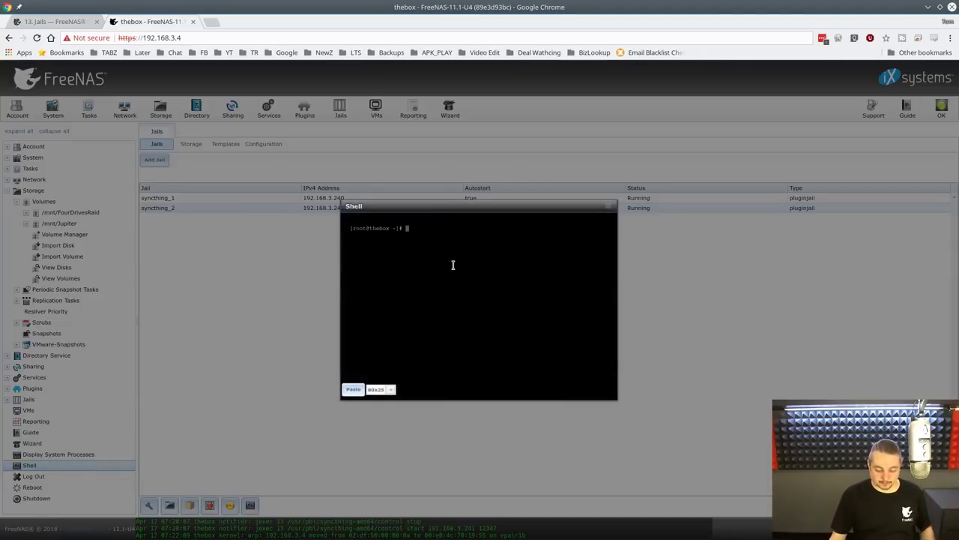
pyautogui.write('cd /')
pyautogui.press('Return')
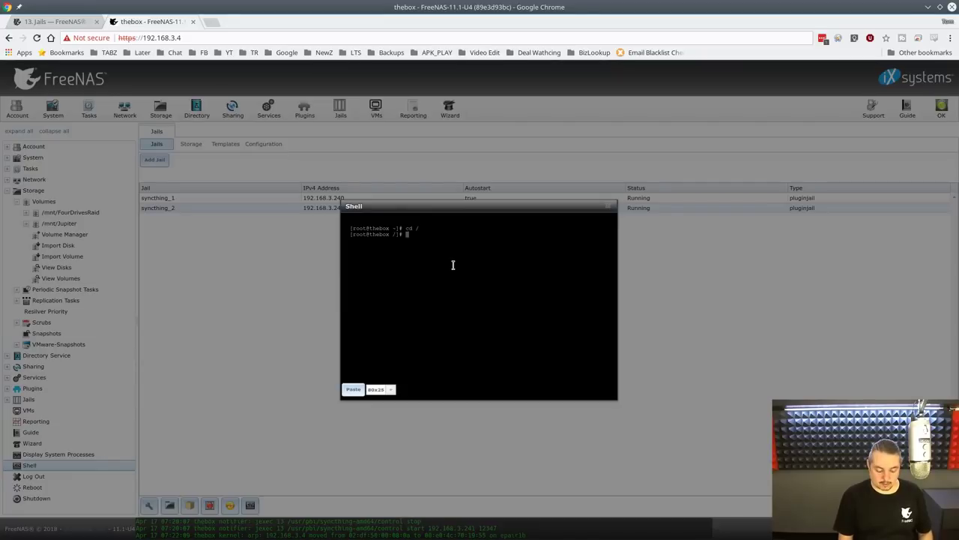
pyautogui.write('cd mnt/')
pyautogui.press('Return')
pyautogui.write('l')
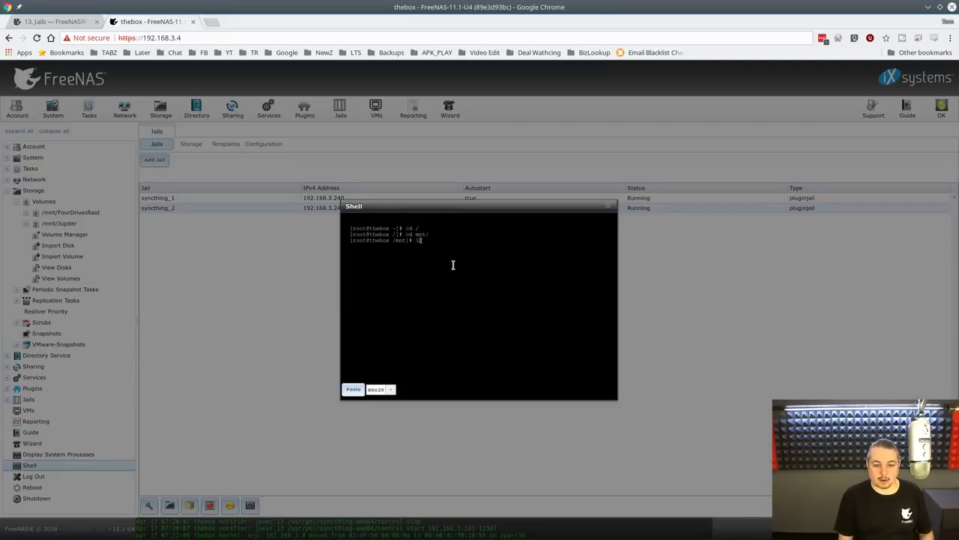
pyautogui.write('s')
pyautogui.press('Return')
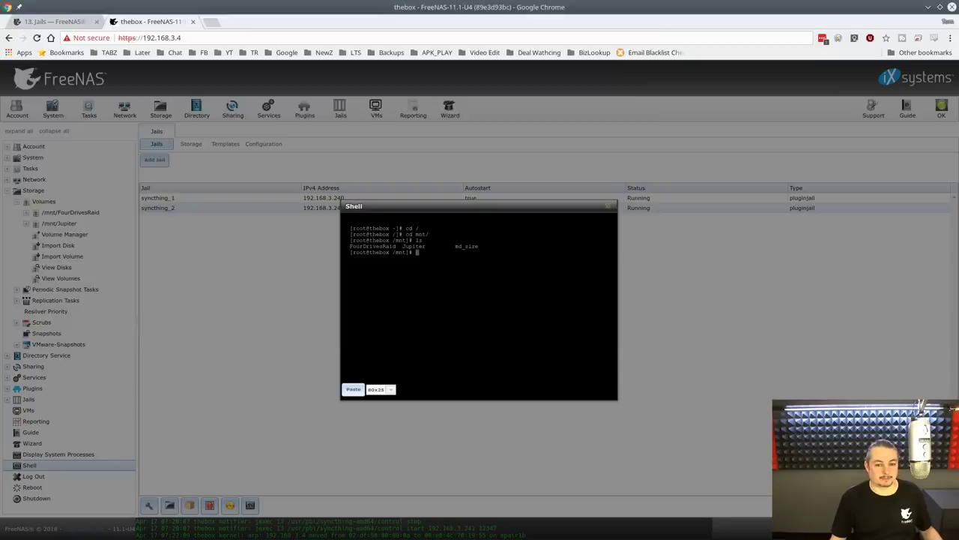
# - Switch to the Konsole terminal and list the contents of FourDrivesRaid/jails/syncthing_2 under /mnt
pyautogui.hotkey('alt', 'Tab')
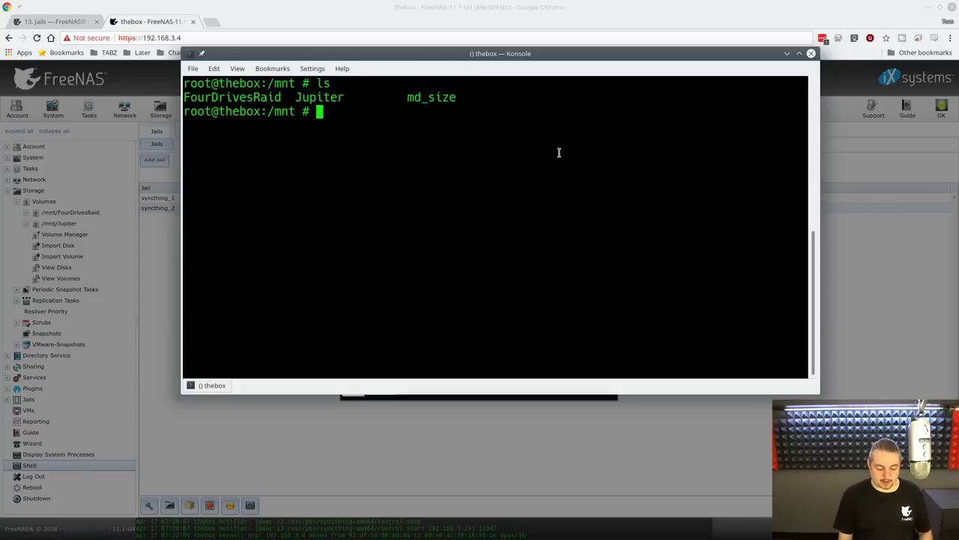
pyautogui.write('cd ')
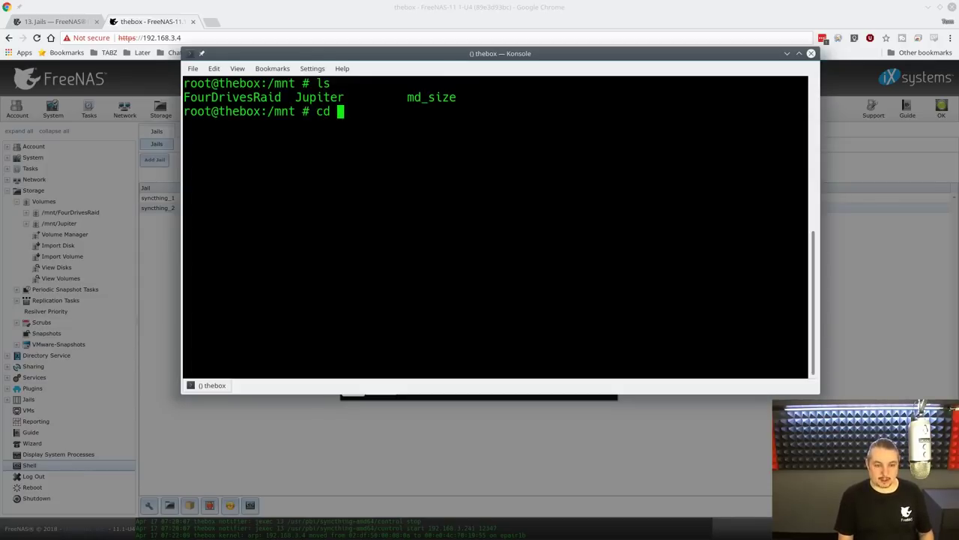
pyautogui.write('F')
pyautogui.press('Tab')
pyautogui.write('j')
pyautogui.press('Tab')
pyautogui.press('Tab')
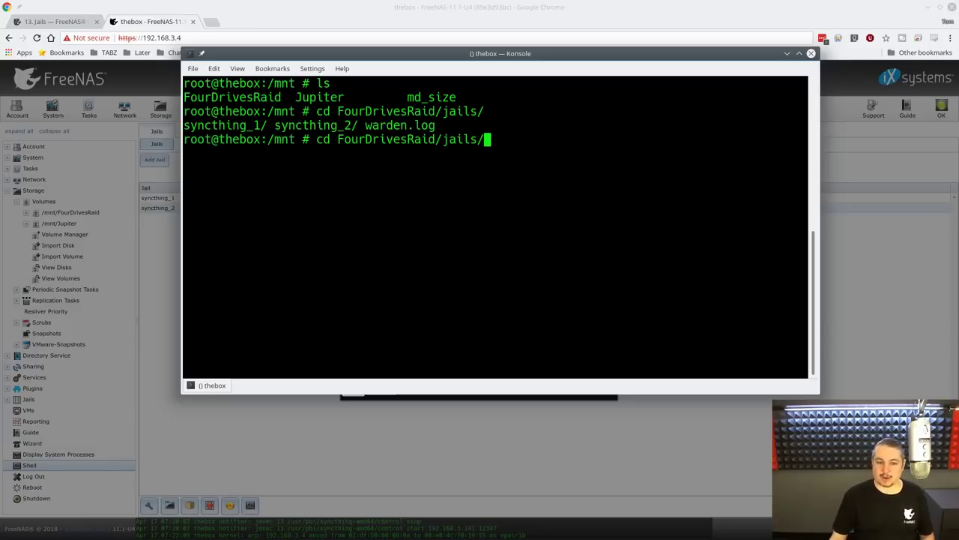
pyautogui.write('s')
pyautogui.press('Tab')
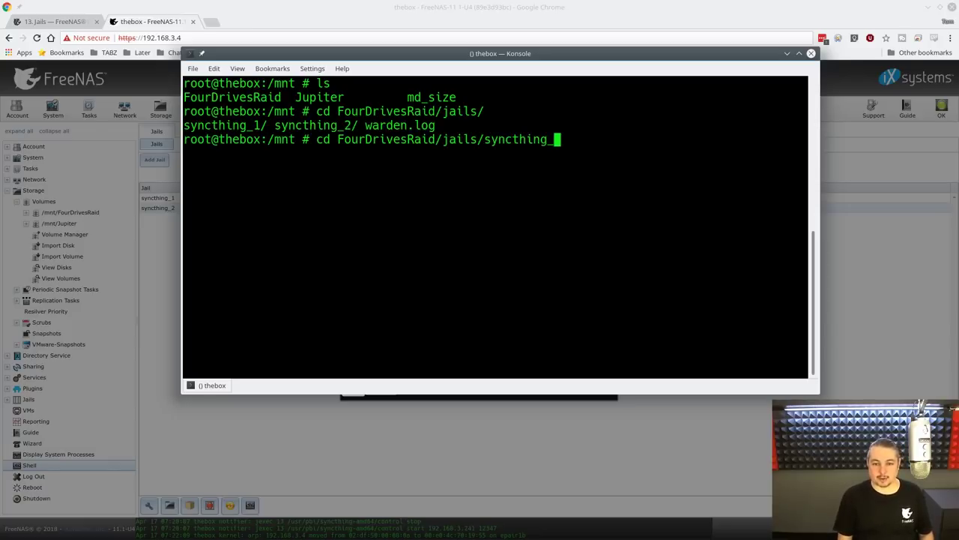
pyautogui.write('2')
pyautogui.press('Tab')
pyautogui.press('Return')
pyautogui.write('ls')
pyautogui.press('Return')
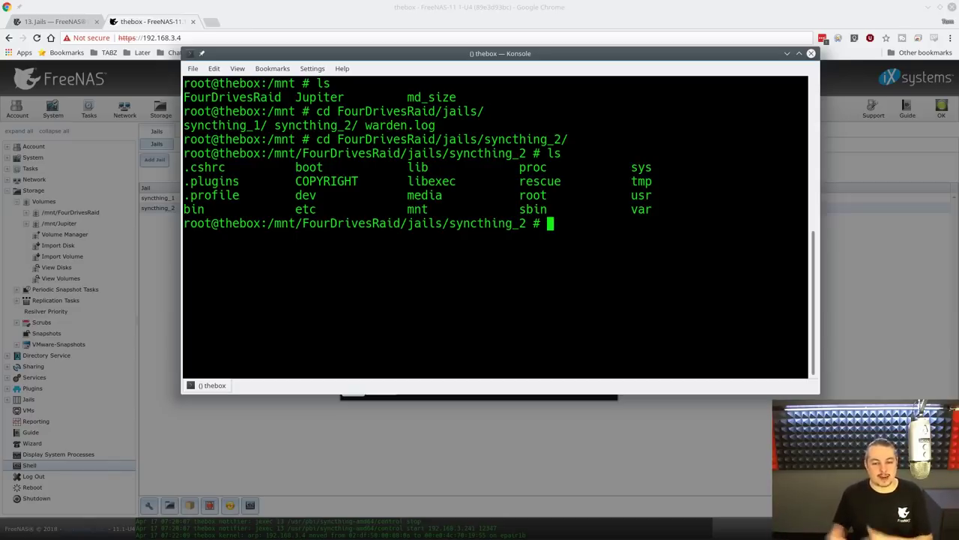
# - Go to the mnt directory of the neighbouring syncthing_1 jail and list its contents
pyautogui.write('cd ..')
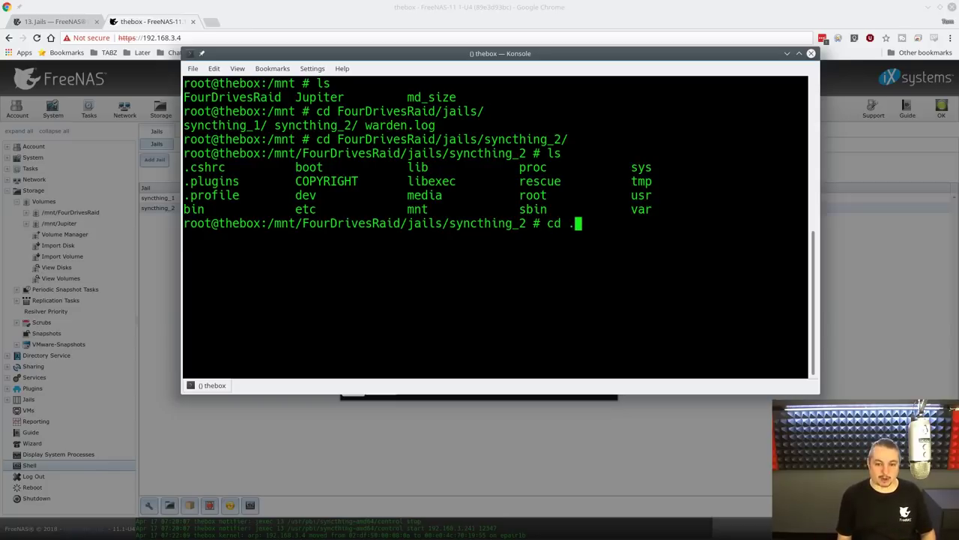
pyautogui.press('Return')
pyautogui.write('cd syncthing_')
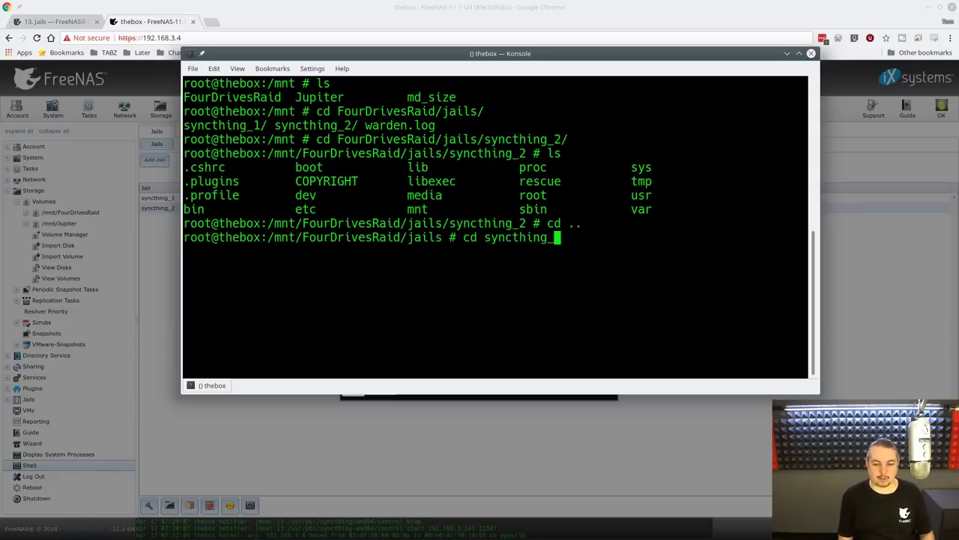
pyautogui.write('1/')
pyautogui.press('Return')
pyautogui.write('cd mnt/')
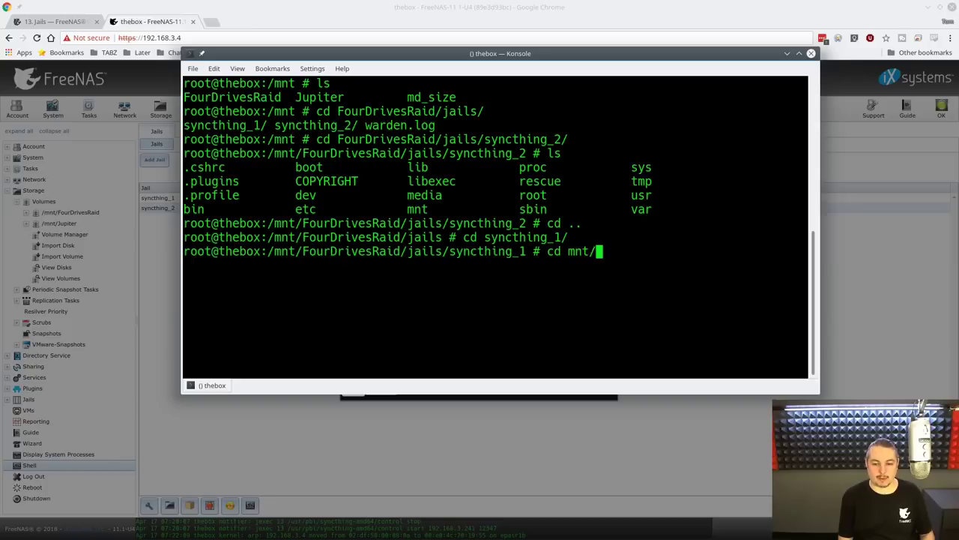
pyautogui.press('Return')
pyautogui.write('ls')
pyautogui.press('Return')
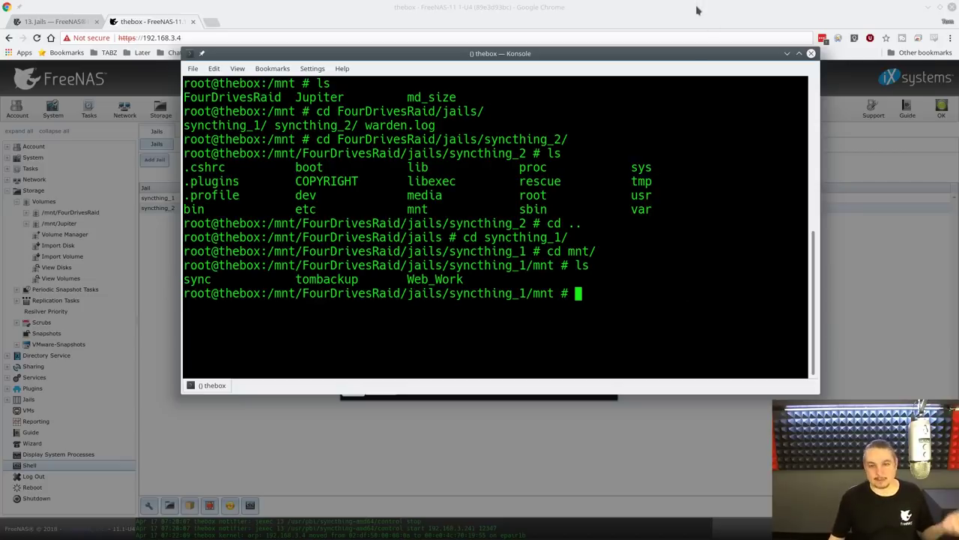
# - Switch back to the FreeNAS web interface, close the shell and delete the Syncthing plugin installed in the syncthing_2 jail
pyautogui.hotkey('alt', 'Tab')
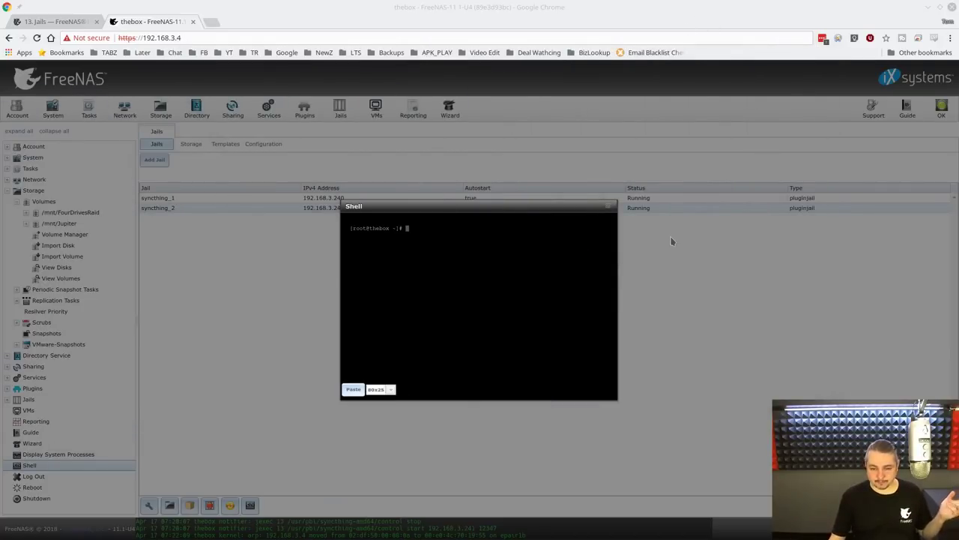
pyautogui.click(611, 203)
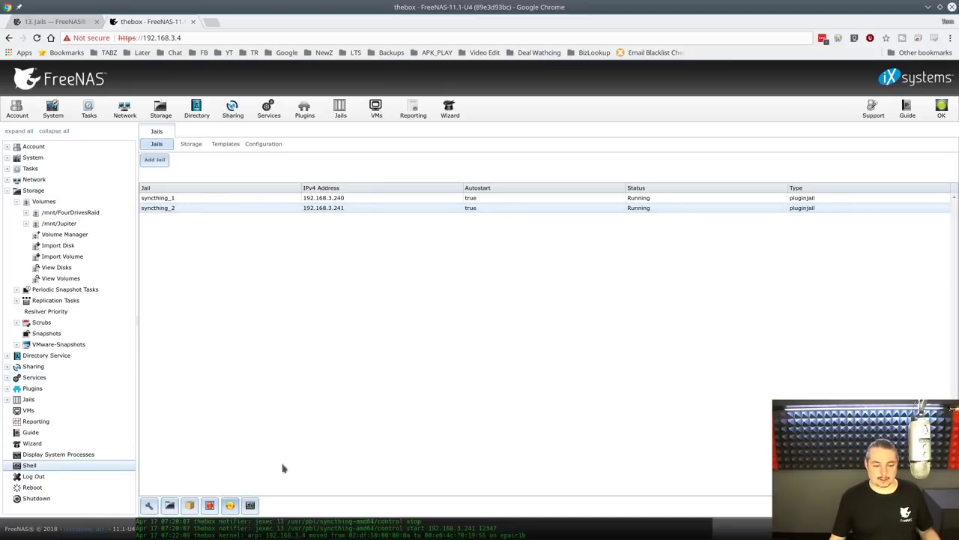
pyautogui.click(301, 112)
pyautogui.click(192, 144)
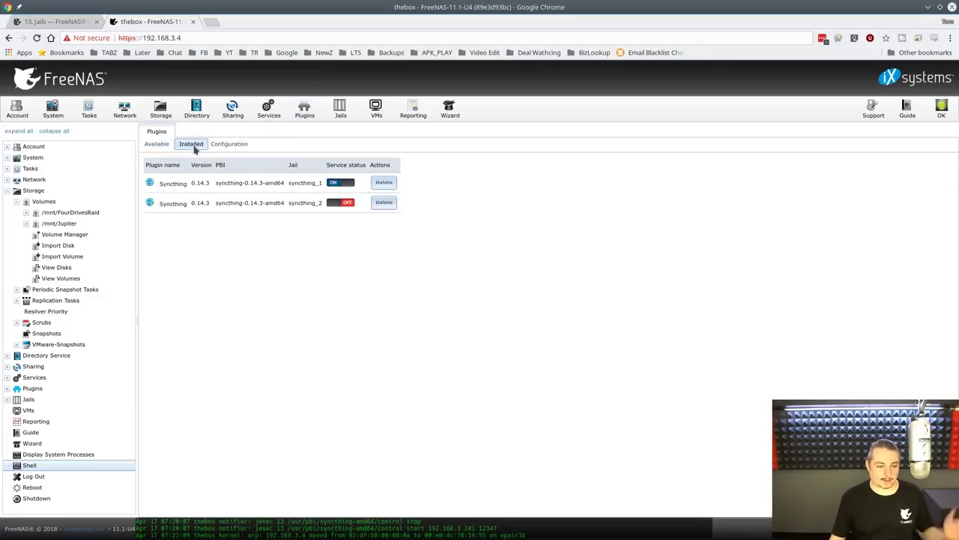
pyautogui.click(383, 203)
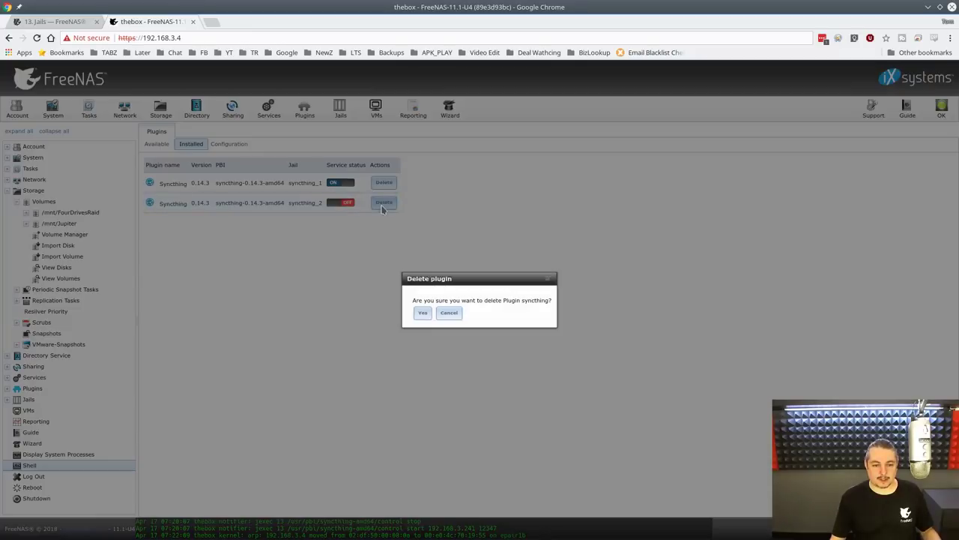
pyautogui.click(420, 313)
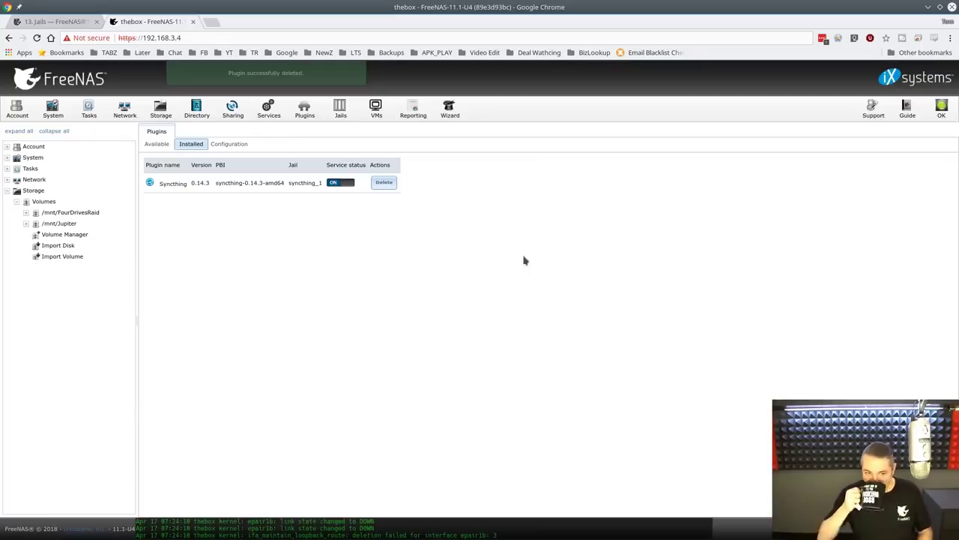
# - Review the syncthing_1 jail's network and autostart settings, and close them without saving
pyautogui.click(341, 111)
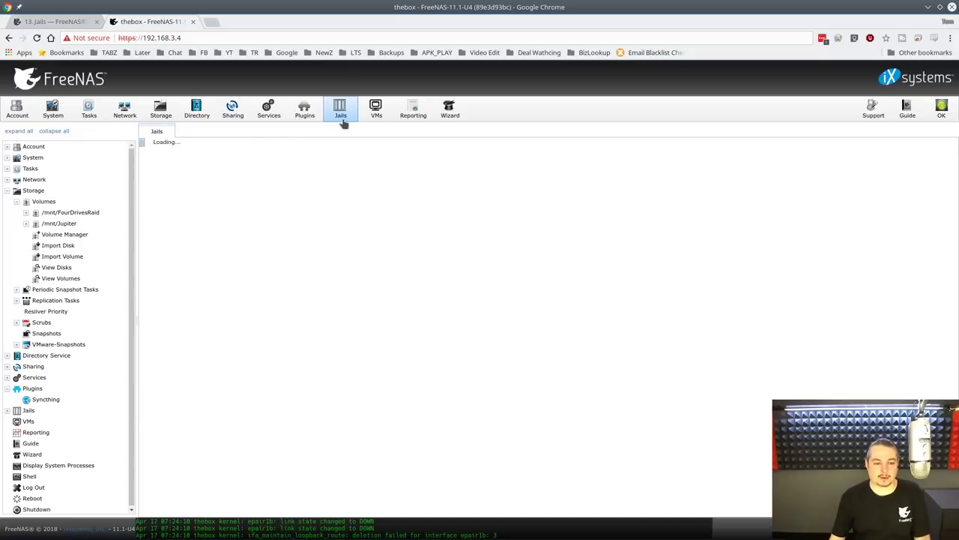
pyautogui.click(240, 200)
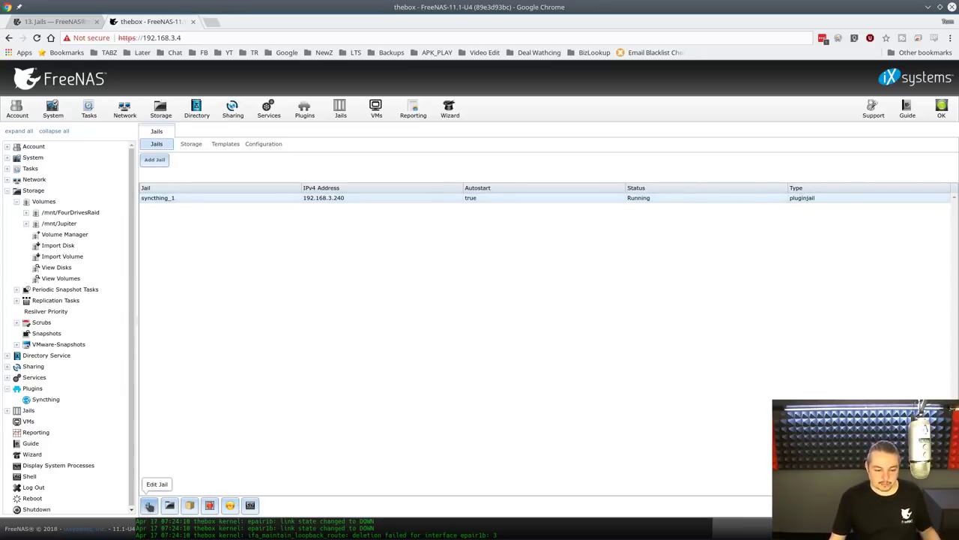
pyautogui.click(149, 506)
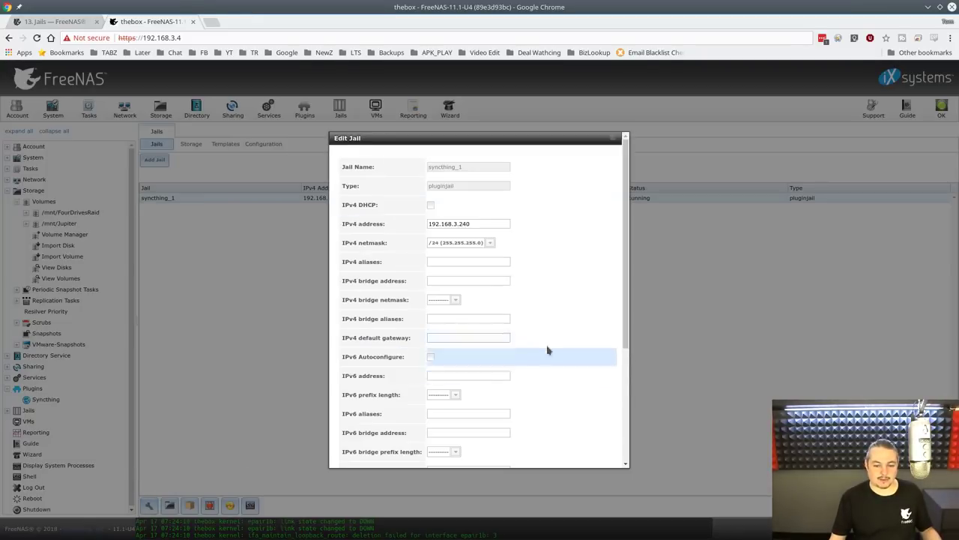
pyautogui.scroll(-5, 548, 350)
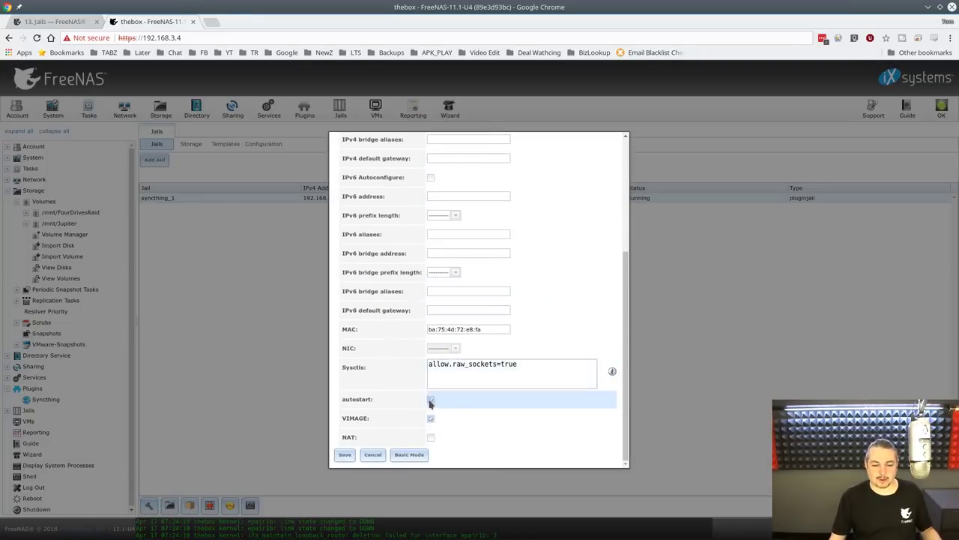
pyautogui.click(430, 401)
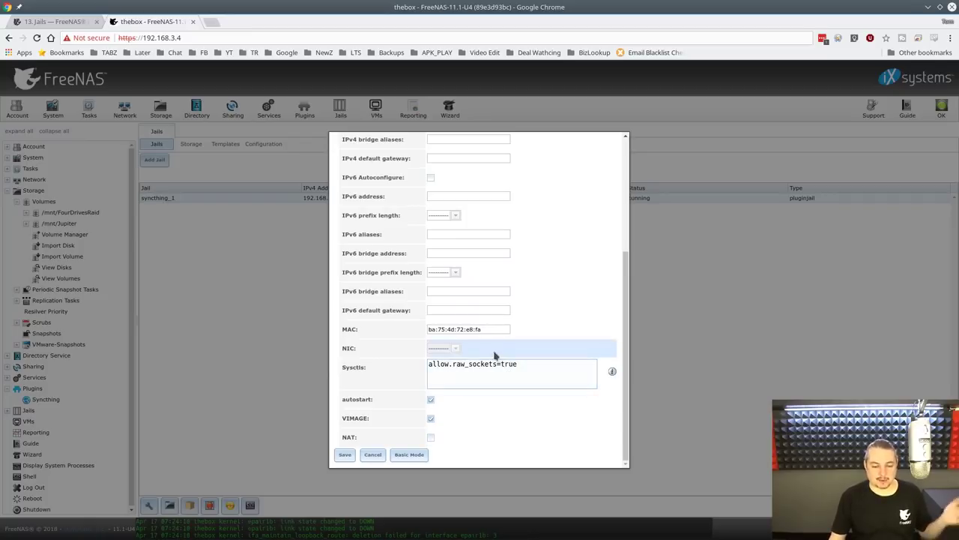
pyautogui.scroll(4, 488, 390)
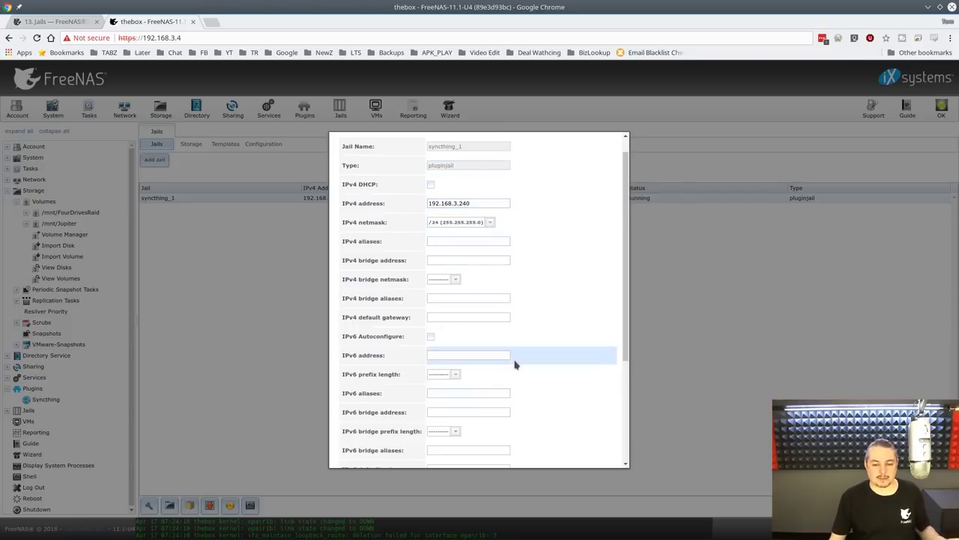
pyautogui.scroll(-5, 514, 365)
pyautogui.click(374, 455)
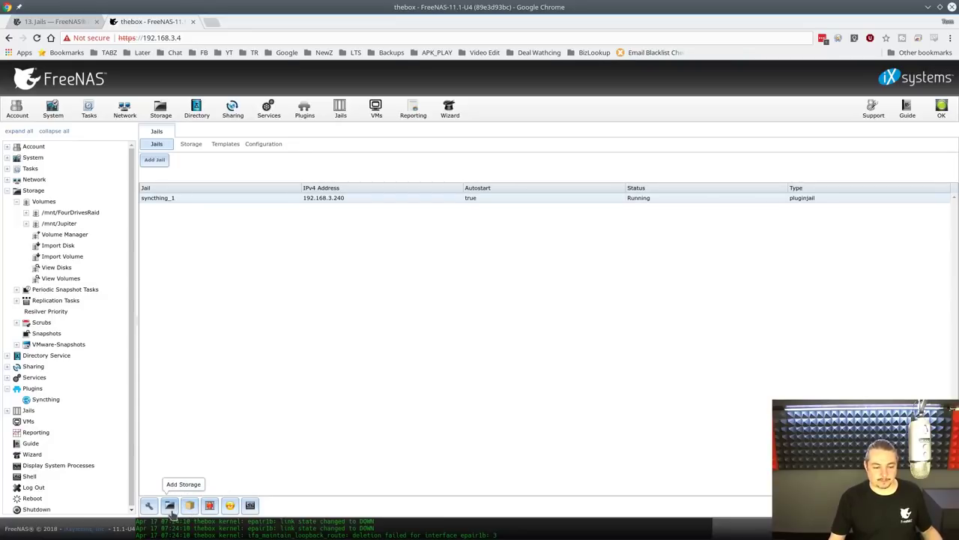
# - Start adding storage to the syncthing_1 jail with /mnt/FourDrivesRaid/CloneZilla as the source
pyautogui.click(170, 507)
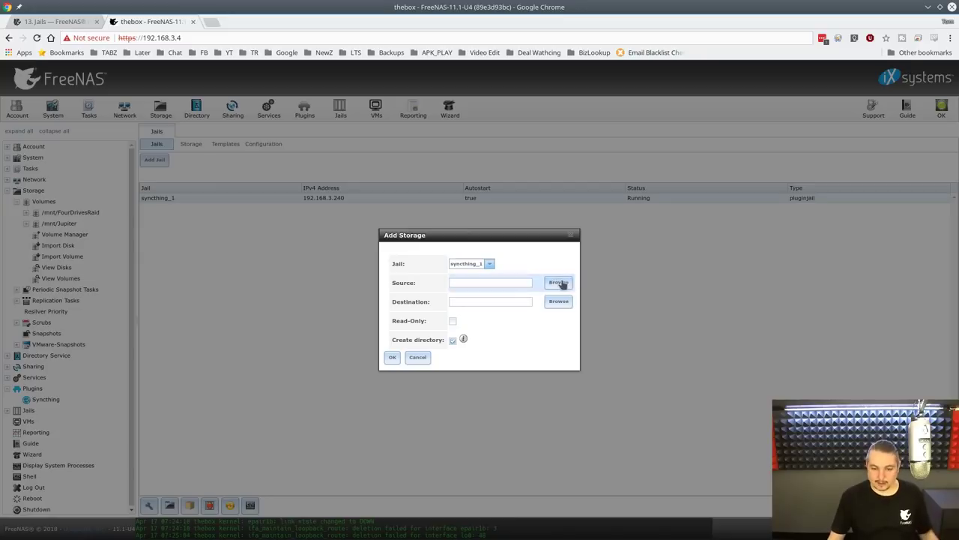
pyautogui.click(563, 288)
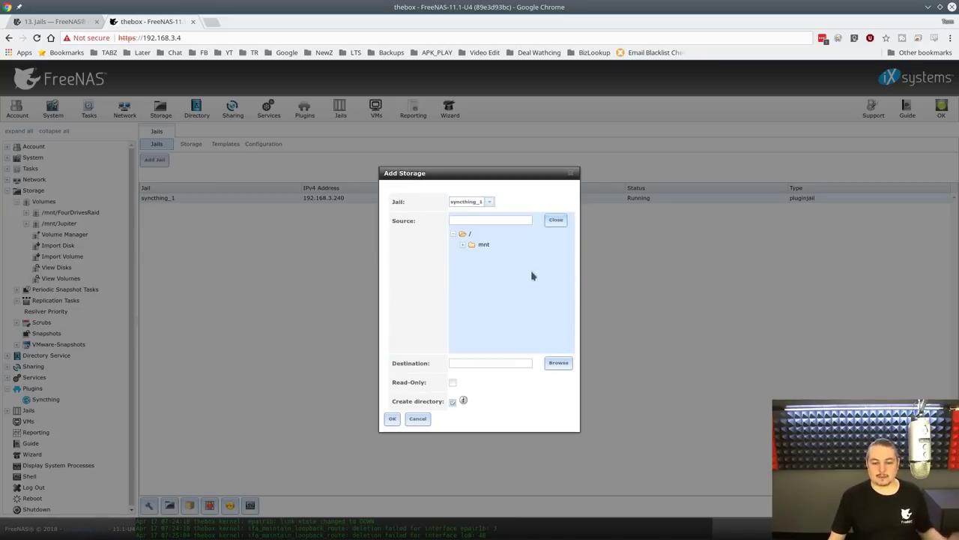
pyautogui.click(462, 247)
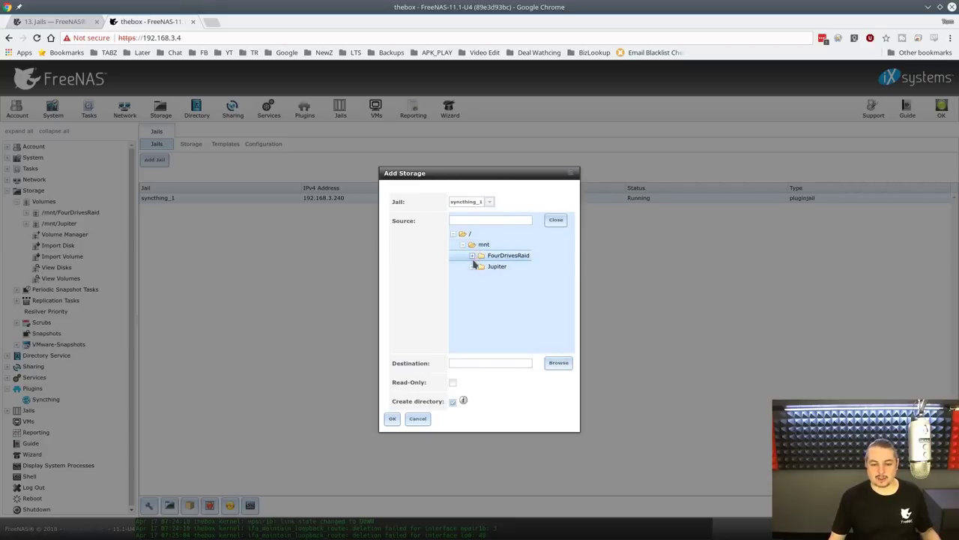
pyautogui.click(472, 257)
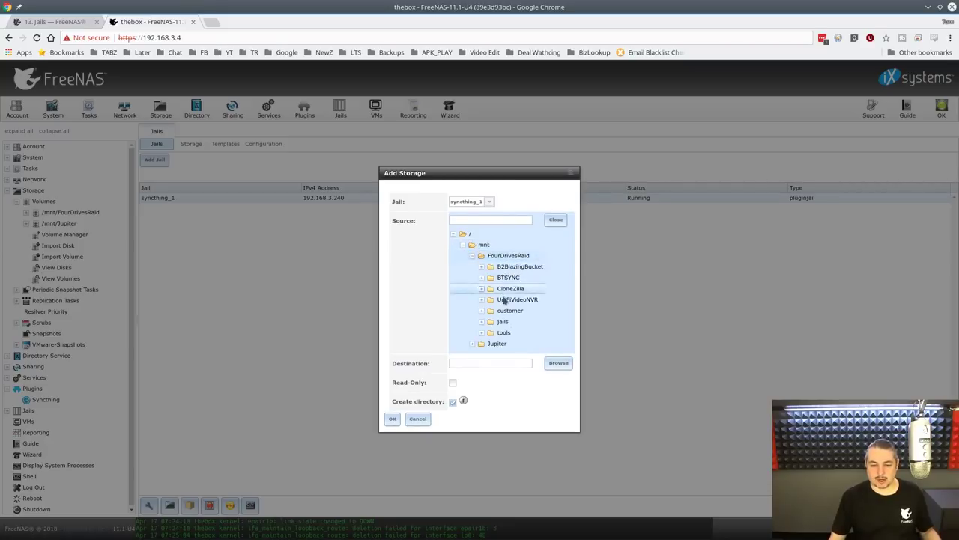
pyautogui.click(514, 291)
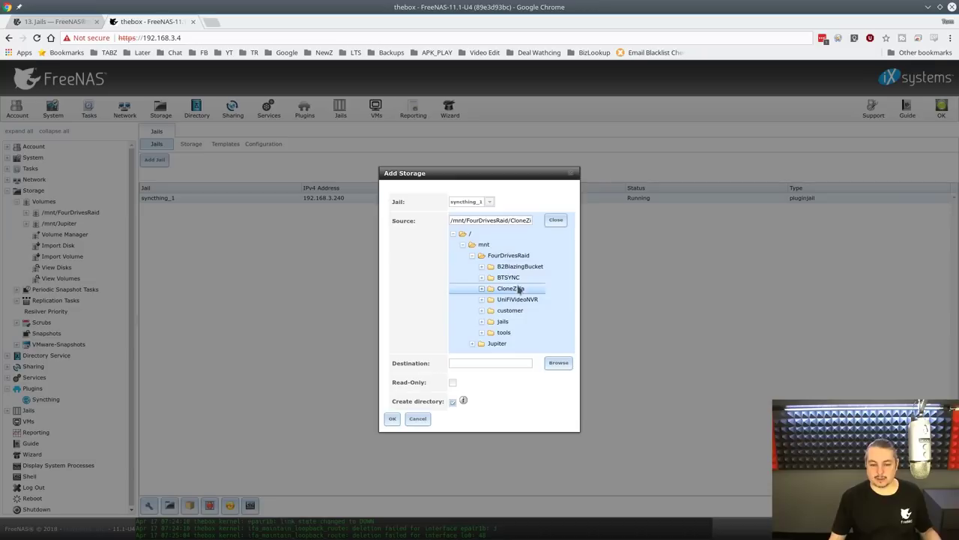
# - Try /mnt/clonezilla as the storage destination inside the syncthing_1 jail, and close the storage form without saving
pyautogui.click(554, 364)
pyautogui.scroll(-1, 524, 390)
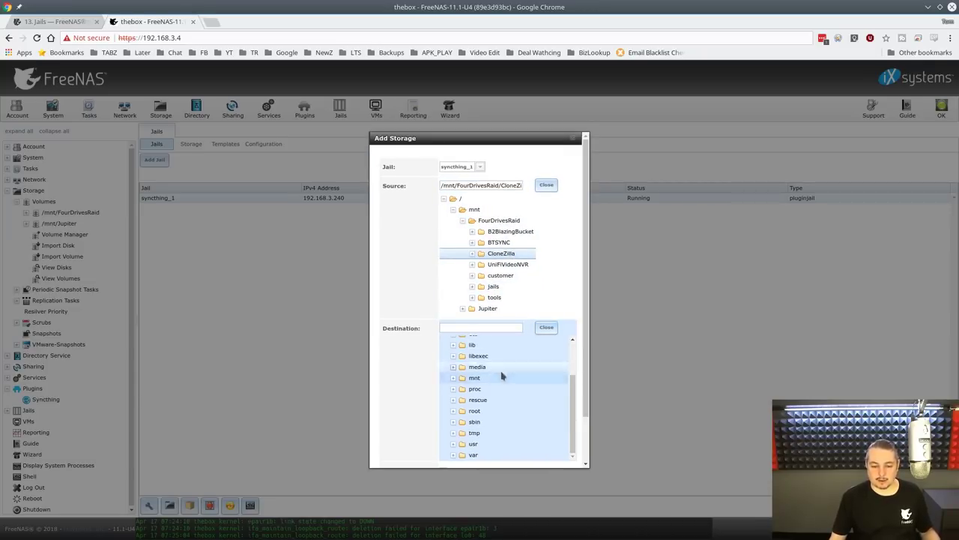
pyautogui.click(454, 378)
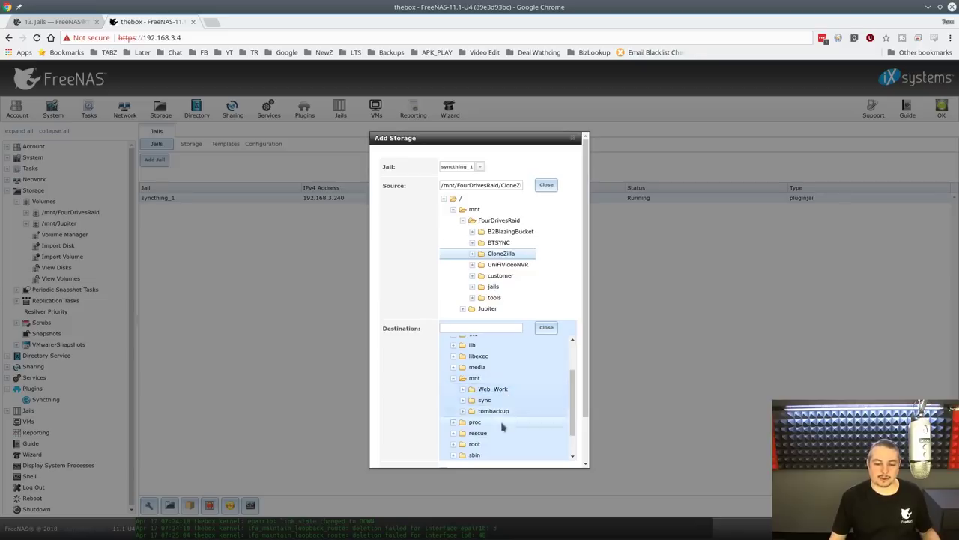
pyautogui.click(475, 379)
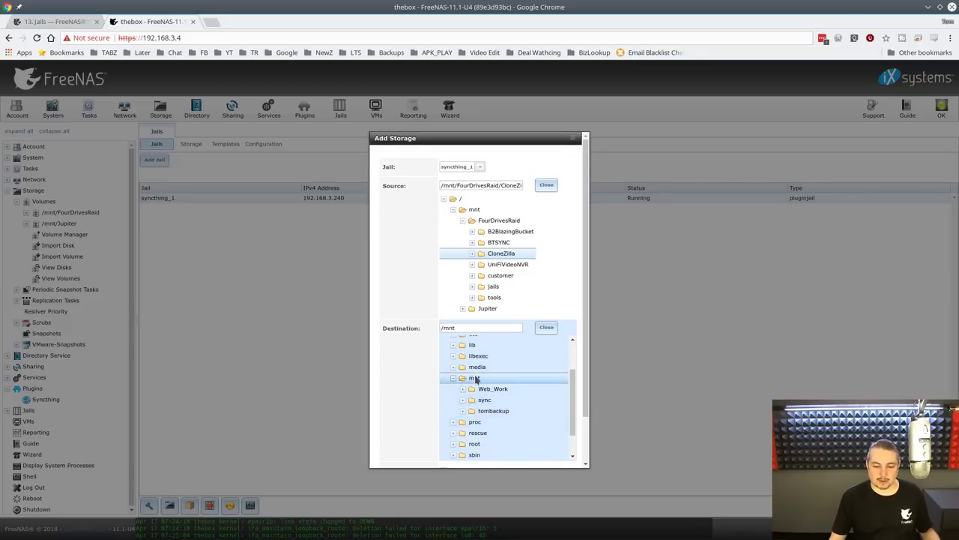
pyautogui.click(477, 326)
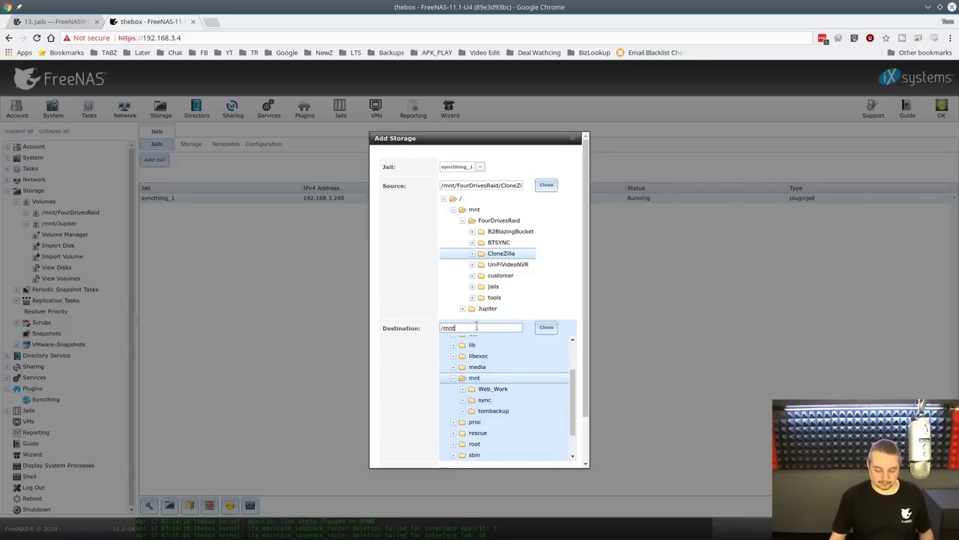
pyautogui.write('/cloden')
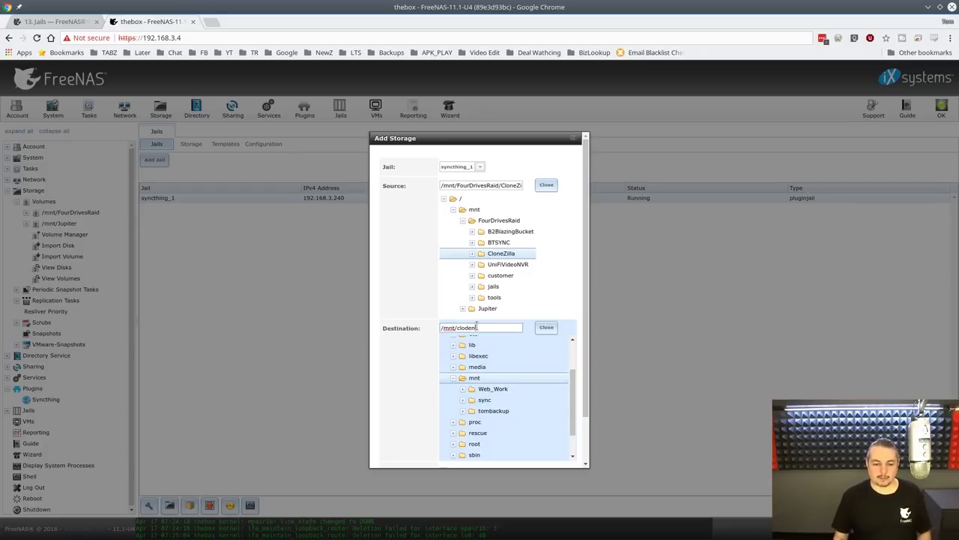
pyautogui.doubleClick(477, 327)
pyautogui.write('clone')
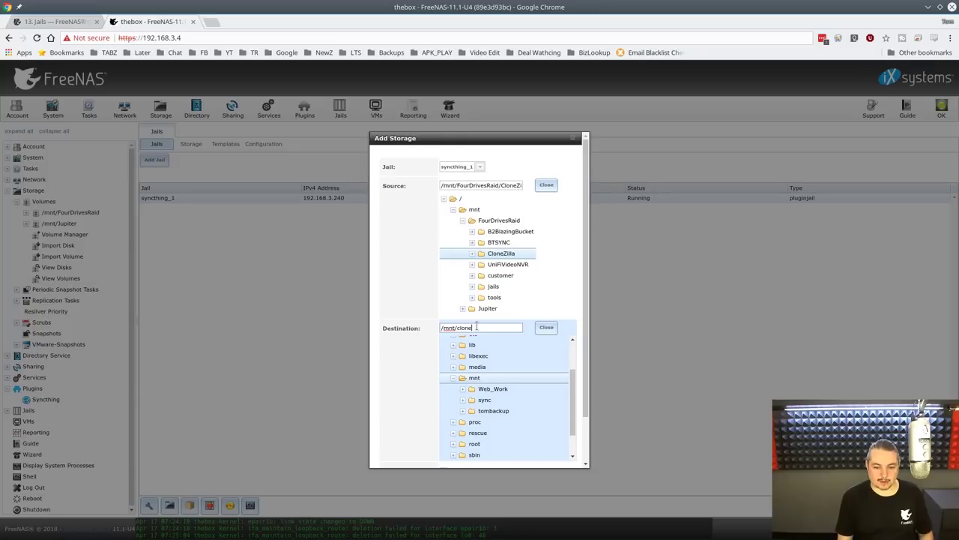
pyautogui.write('zilla')
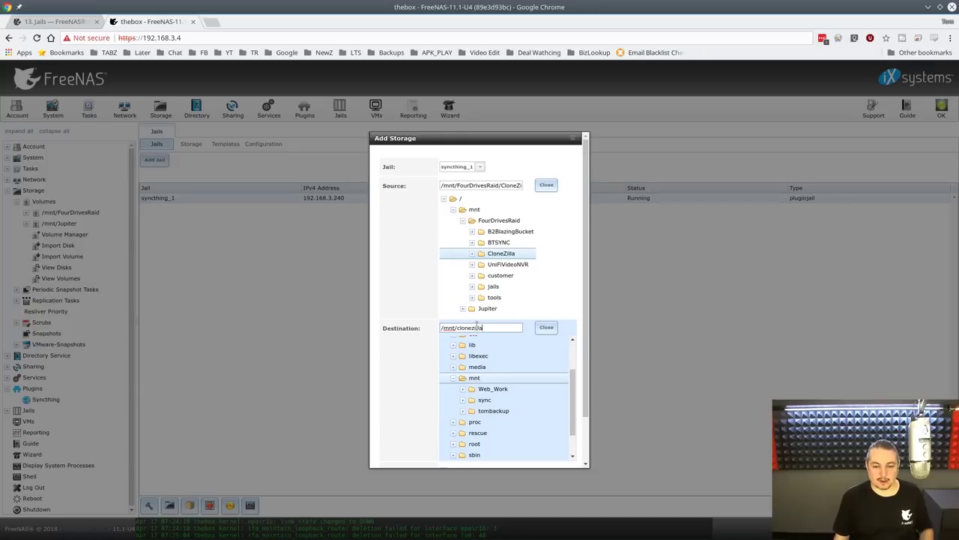
pyautogui.click(573, 140)
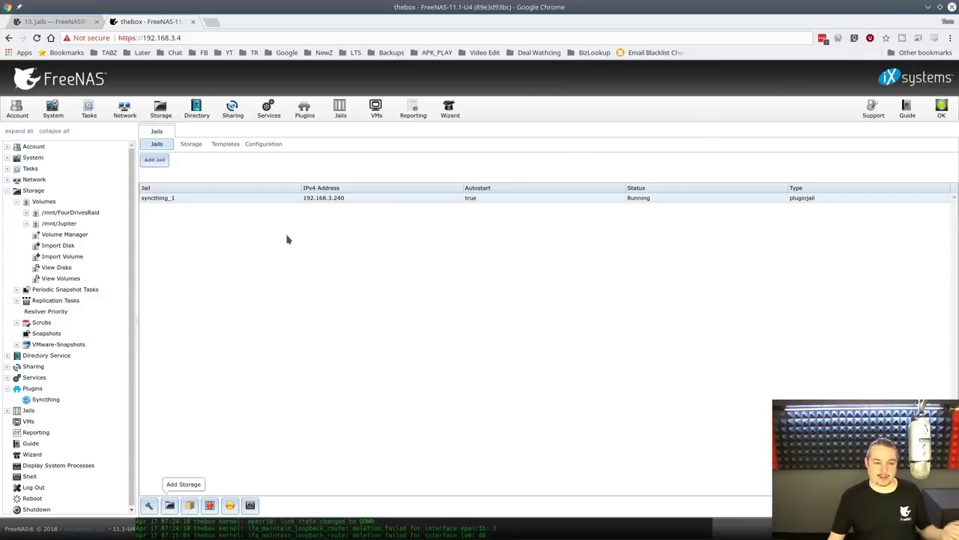
# - Review the permission settings of the SyncThingData dataset on the Jupiter volume, and close them without changes
pyautogui.click(156, 116)
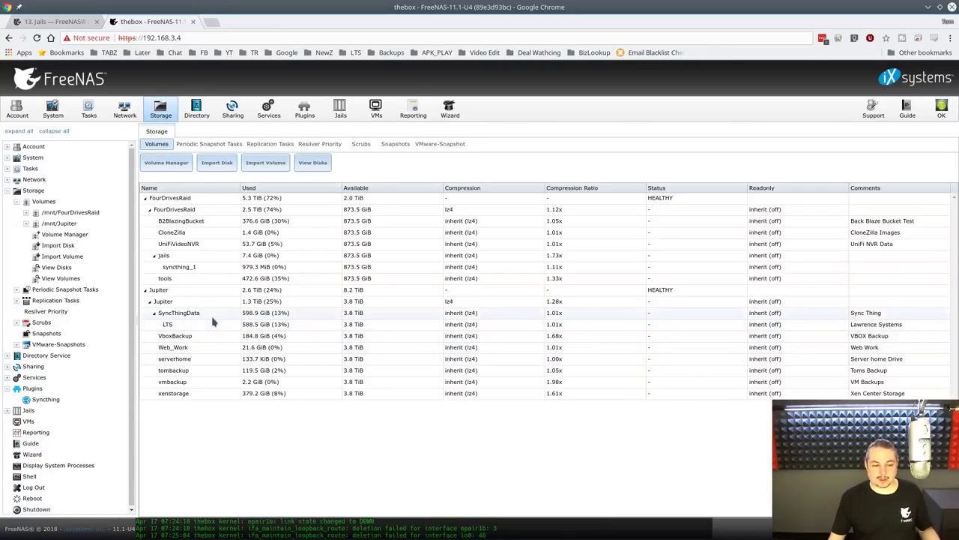
pyautogui.click(213, 315)
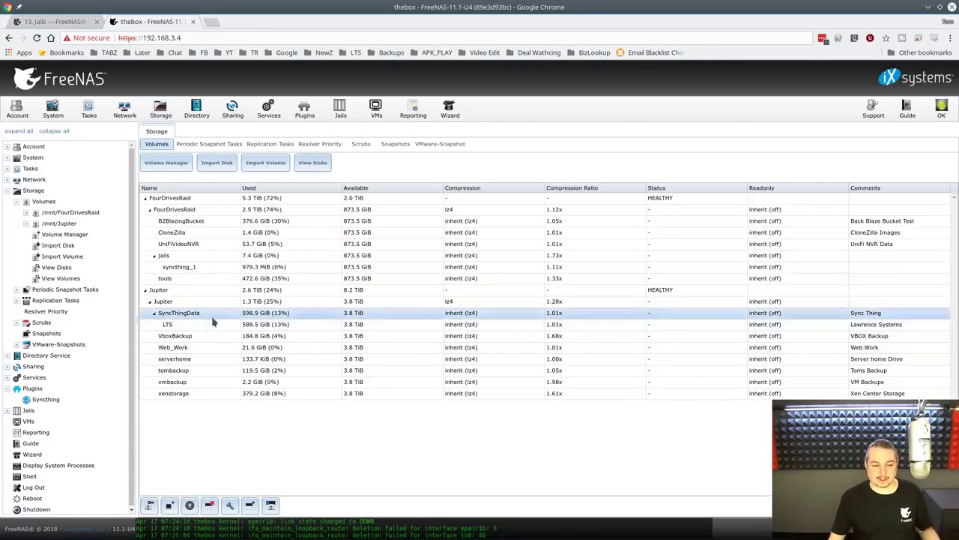
pyautogui.click(151, 507)
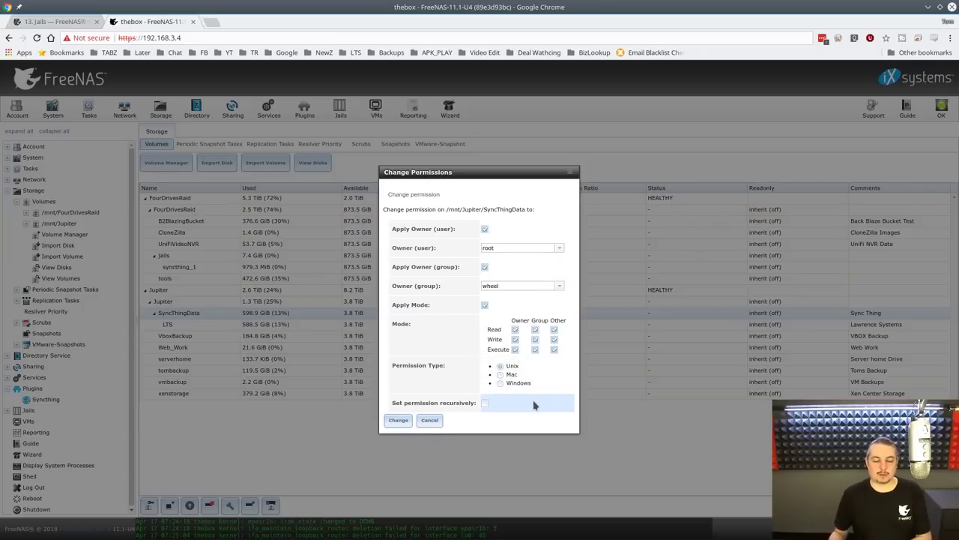
pyautogui.click(569, 174)
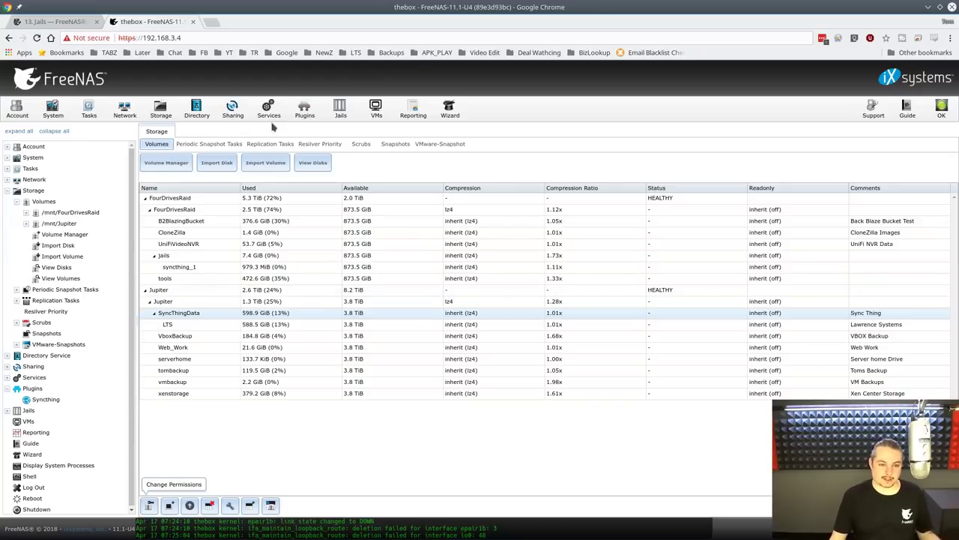
# - Examine the storage mappings of the syncthing_1 jail for SyncThingData/LTS, tombackup and Web_Work
pyautogui.click(340, 110)
pyautogui.click(191, 146)
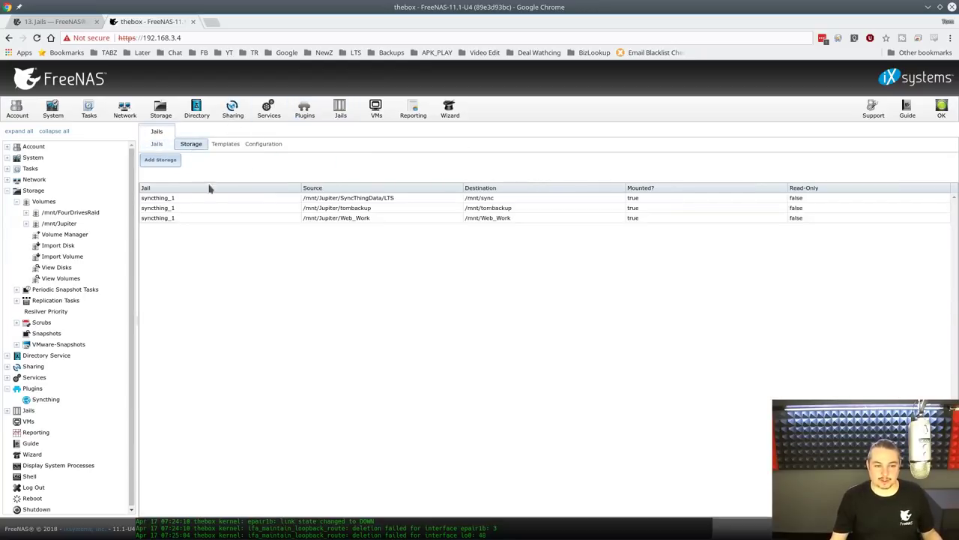
pyautogui.click(216, 209)
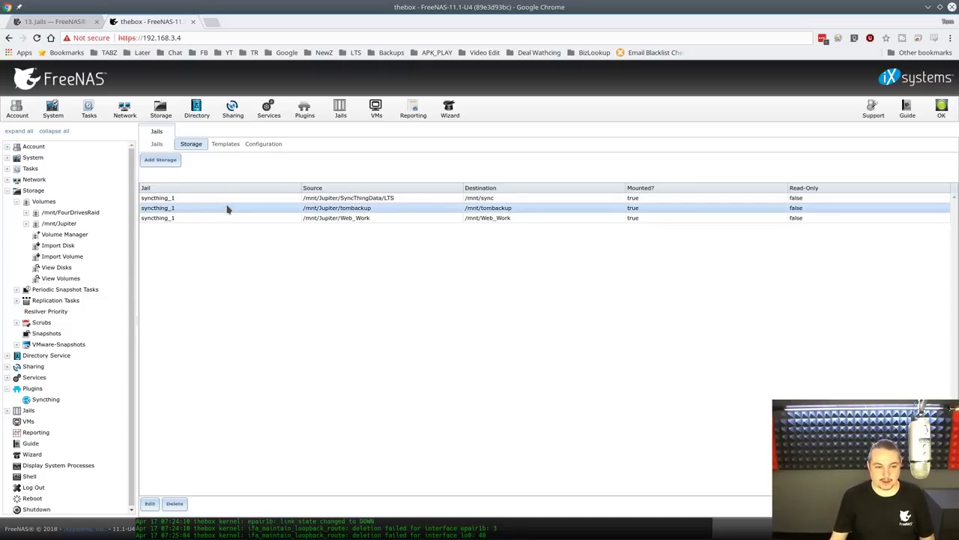
pyautogui.click(316, 200)
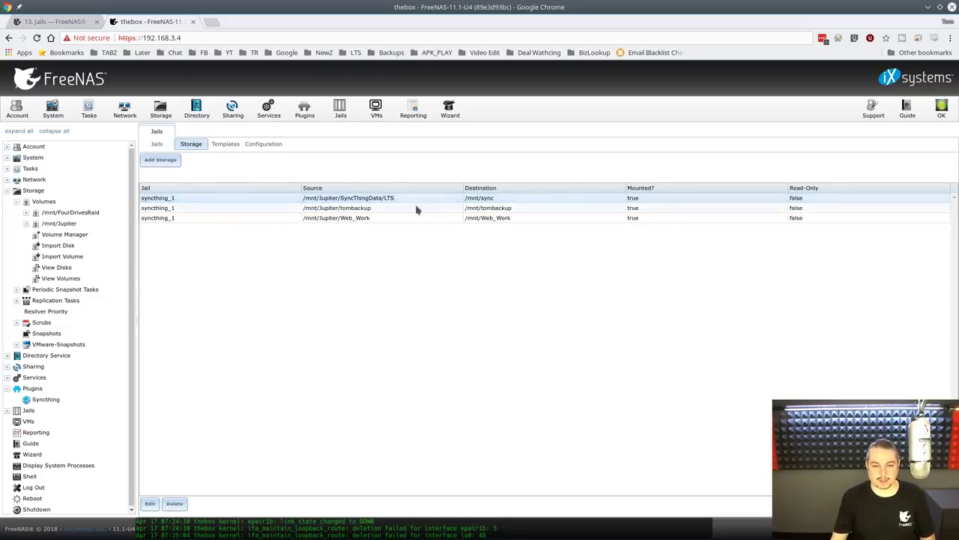
pyautogui.click(225, 209)
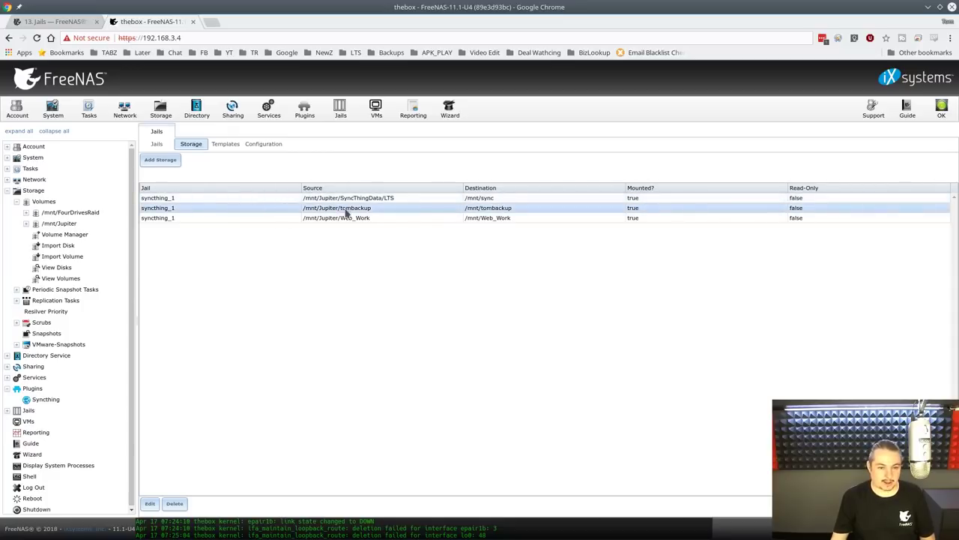
pyautogui.click(222, 220)
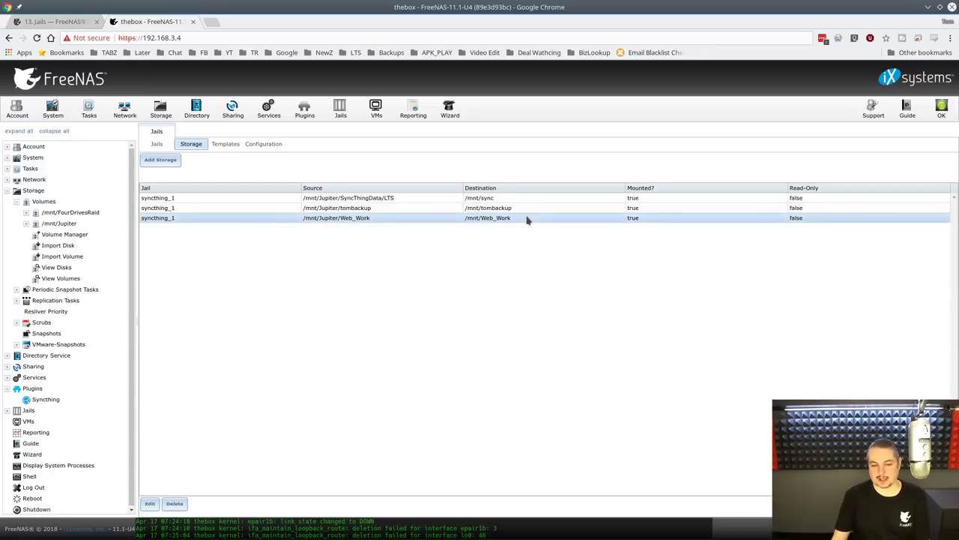
# - Switch to the Konsole terminal, list the syncthing_1 jail's mnt directory and its parent directory, and minimise the terminal
pyautogui.hotkey('alt', 'Tab')
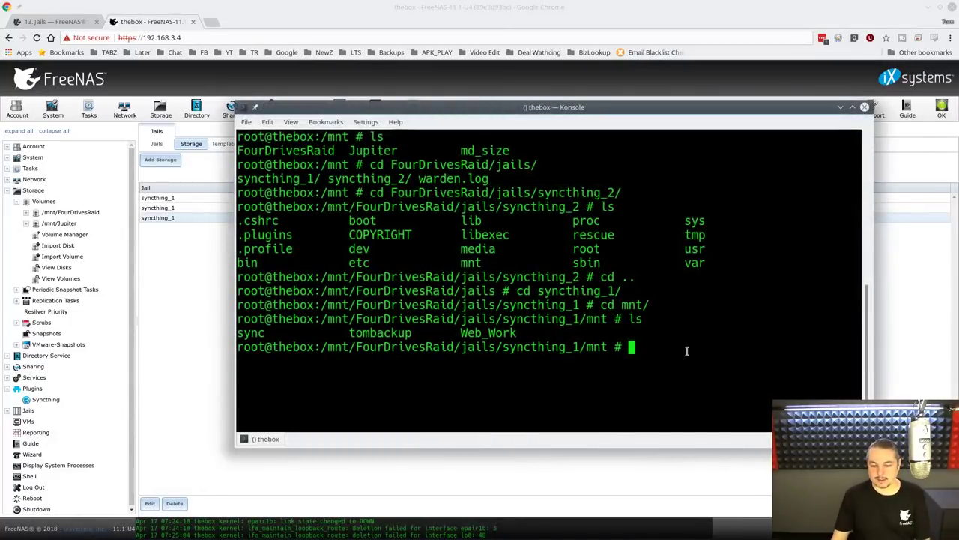
pyautogui.write('ls')
pyautogui.press('Return')
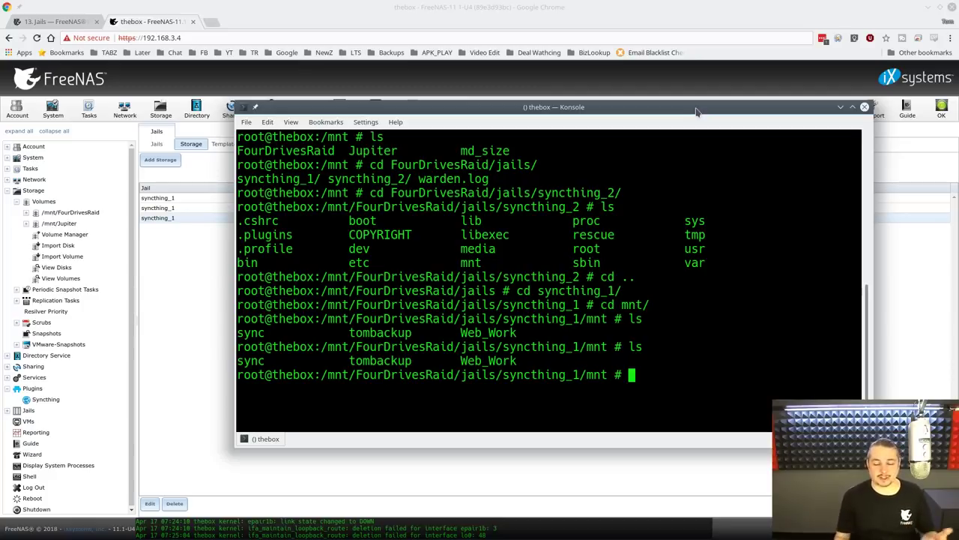
pyautogui.write('cd ..')
pyautogui.press('Return')
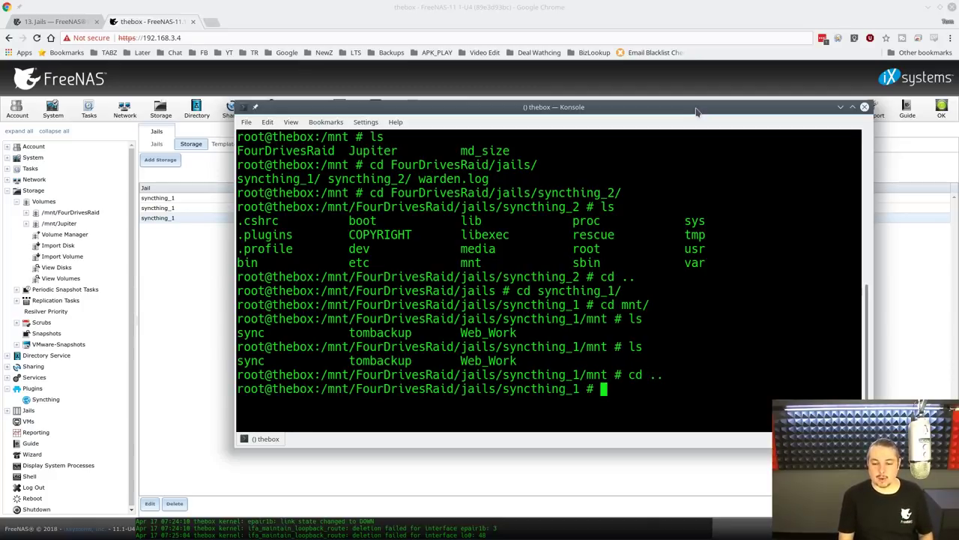
pyautogui.write('ls')
pyautogui.press('Return')
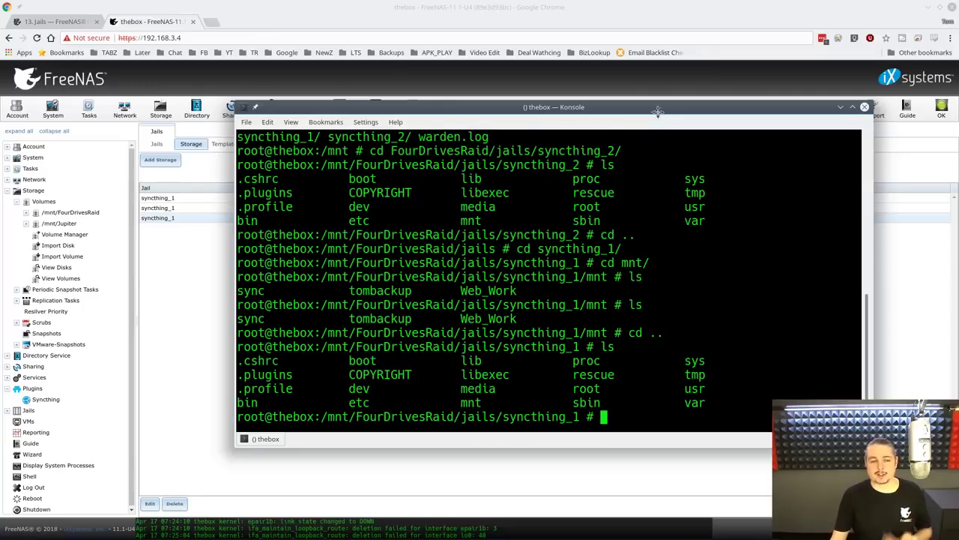
pyautogui.click(841, 106)
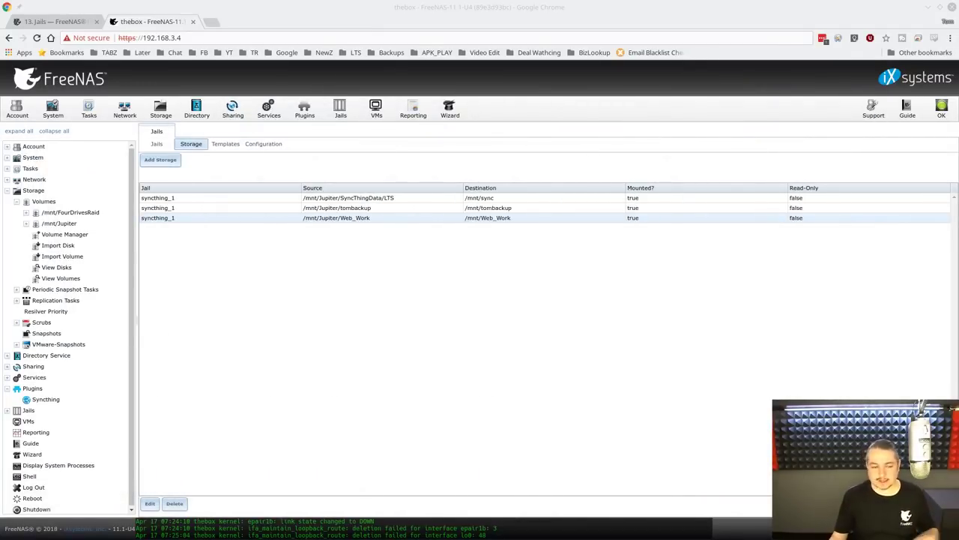
# - Check the jails list and the installed plugins, and open the Syncthing web interface through the plugin's link
pyautogui.click(157, 143)
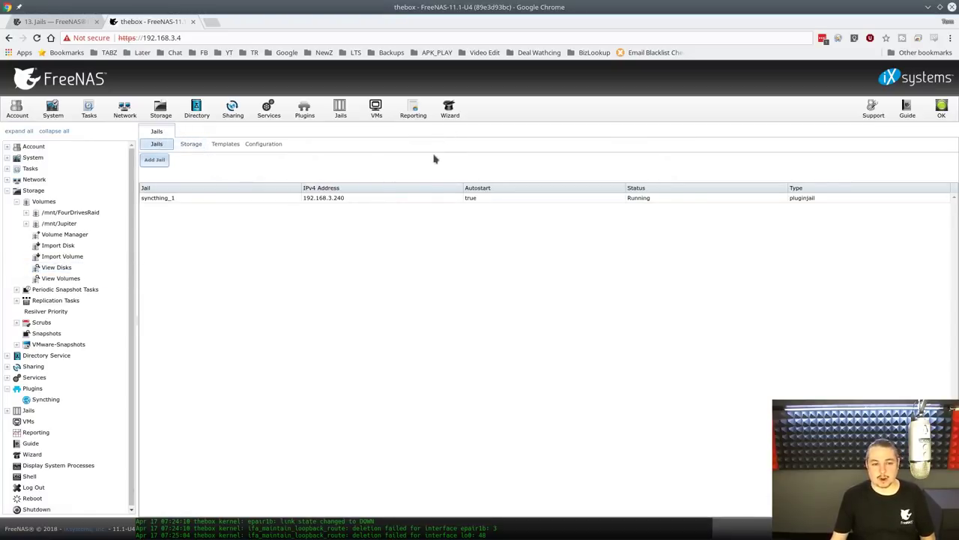
pyautogui.click(310, 115)
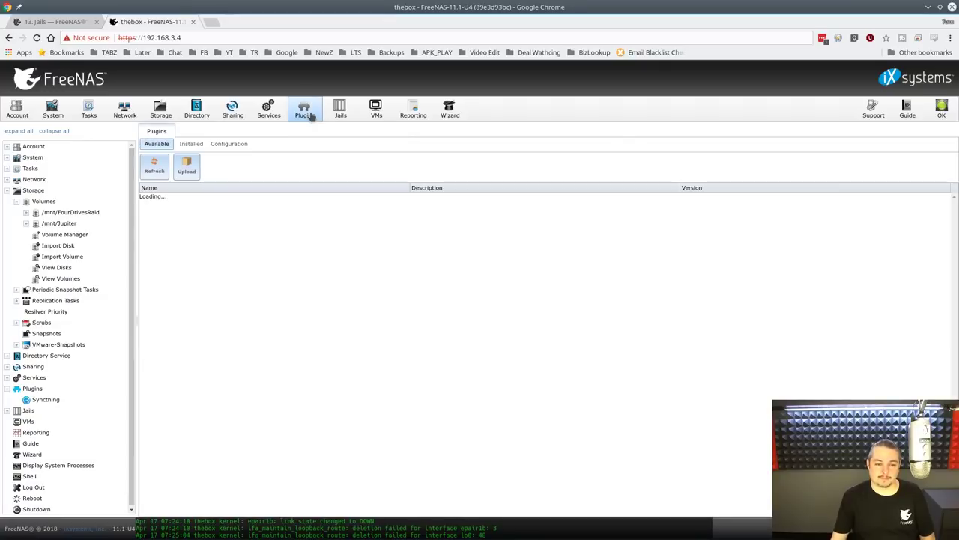
pyautogui.click(191, 143)
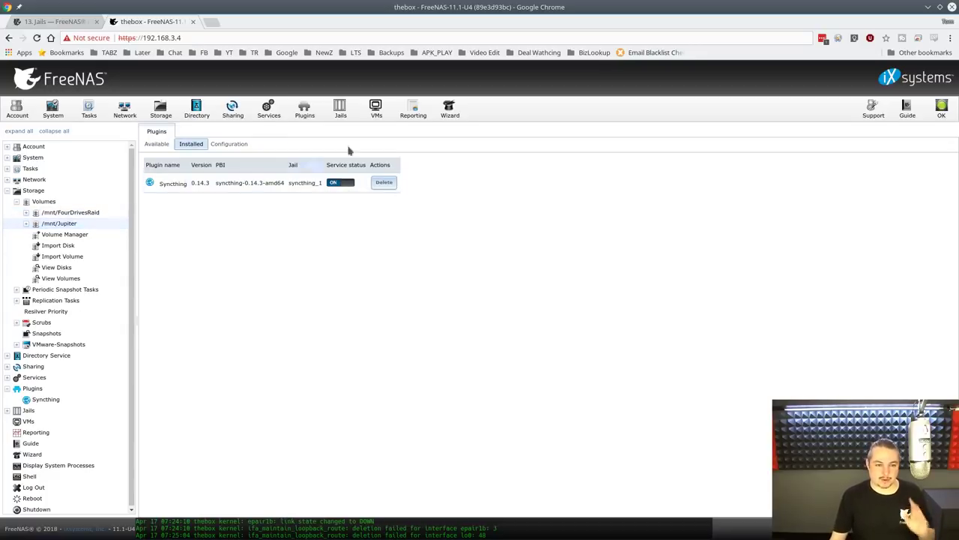
pyautogui.click(37, 389)
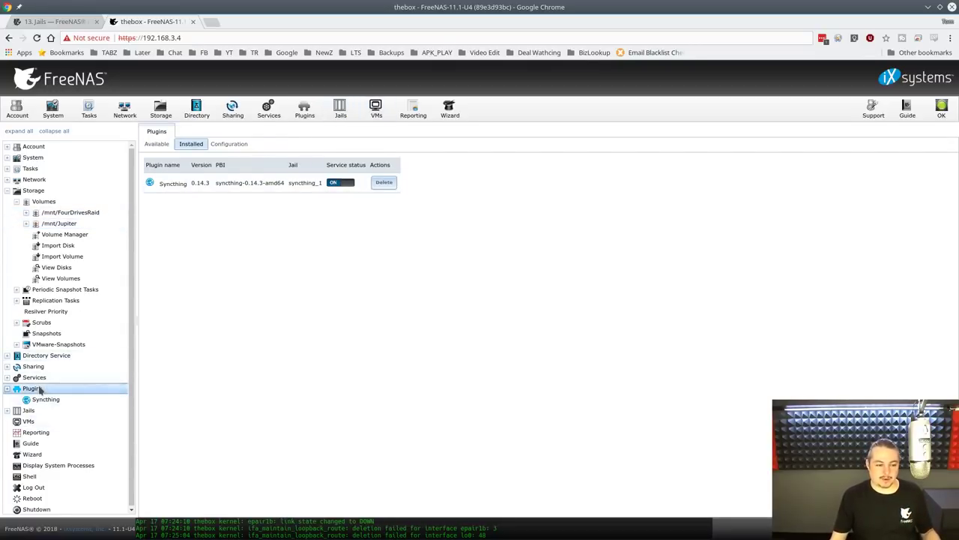
pyautogui.click(45, 400)
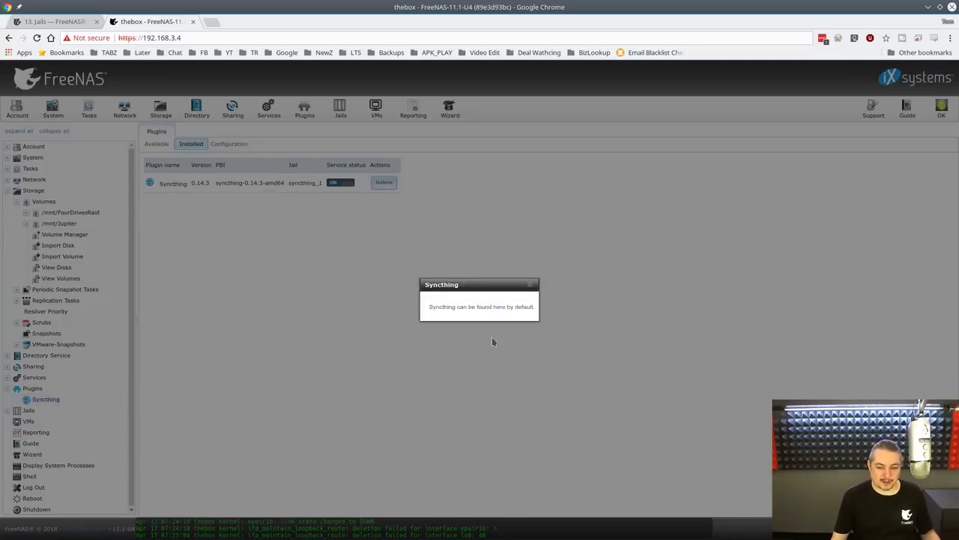
pyautogui.click(499, 308)
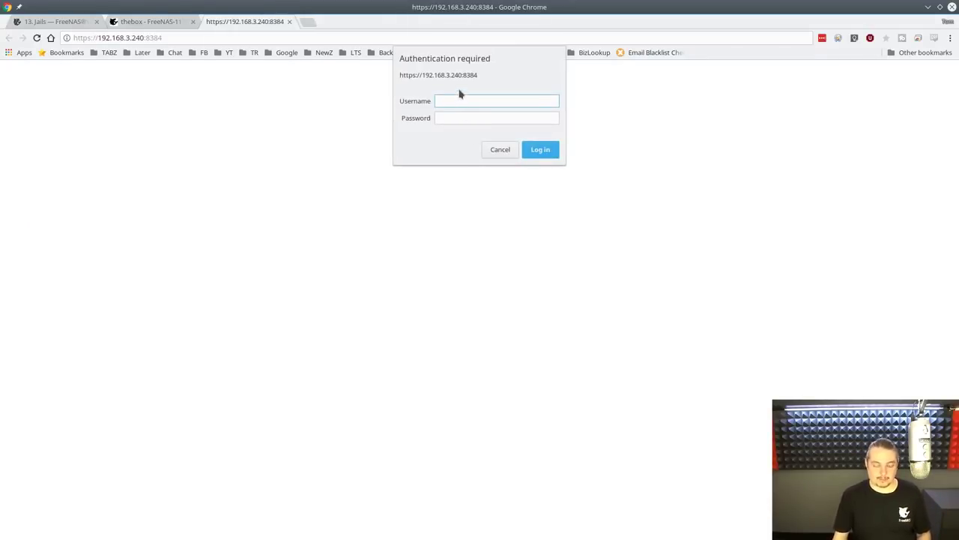
# - Log in to Syncthing with the username and account password, and check the address of its page
pyautogui.write('thomas')
pyautogui.press('Tab')
pyautogui.write('*********')
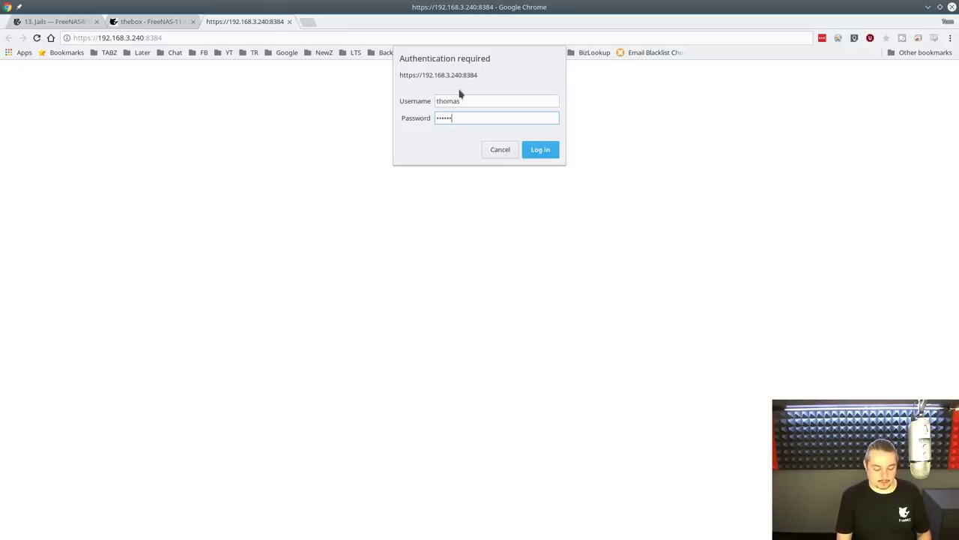
pyautogui.press('Return')
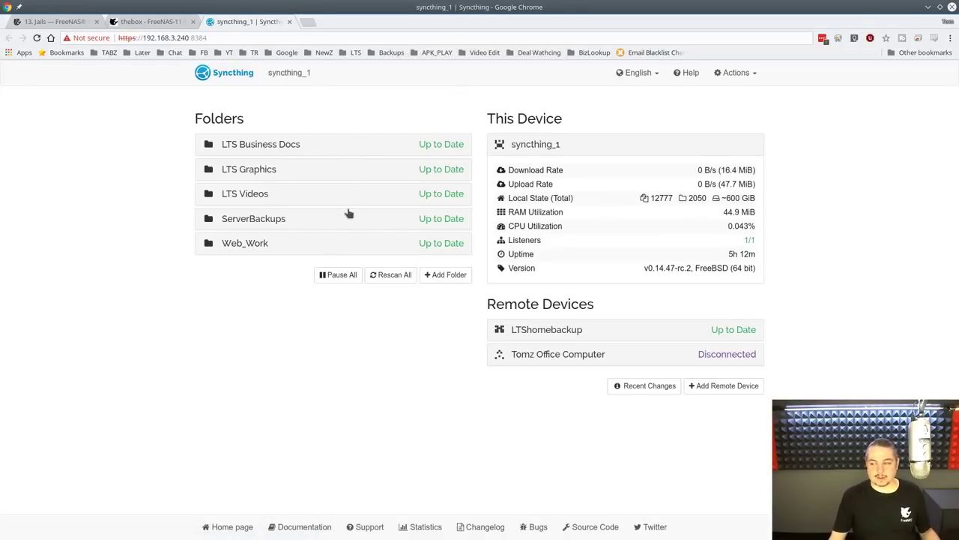
pyautogui.click(180, 36)
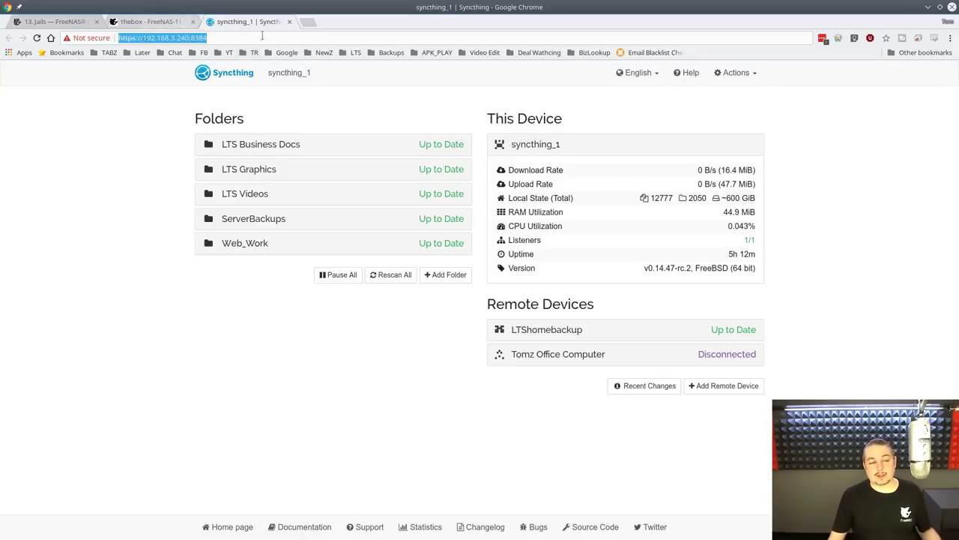
pyautogui.click(261, 36)
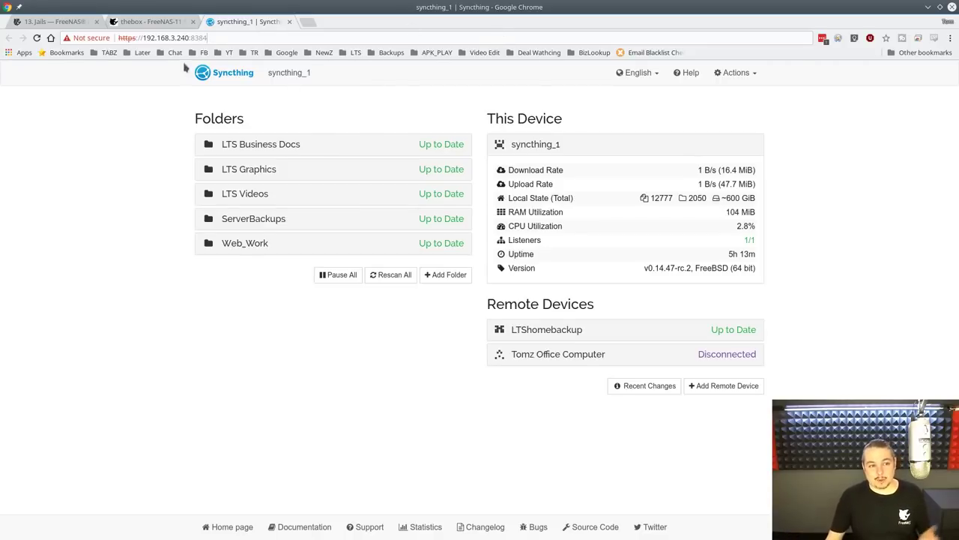
# - Return to the FreeNAS page, dismiss the Syncthing link message, and select the syncthing_1 jail in the jails list
pyautogui.click(153, 21)
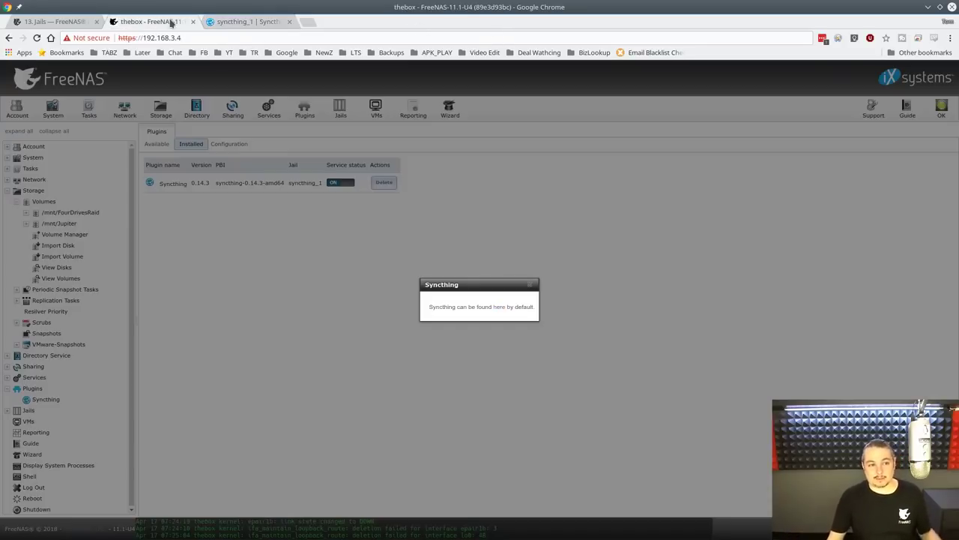
pyautogui.click(530, 284)
pyautogui.click(340, 110)
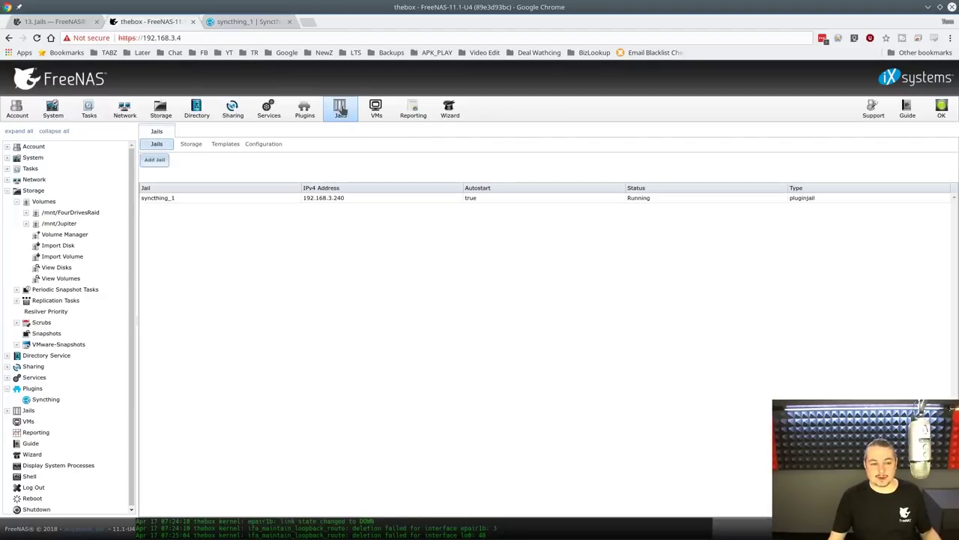
pyautogui.click(248, 202)
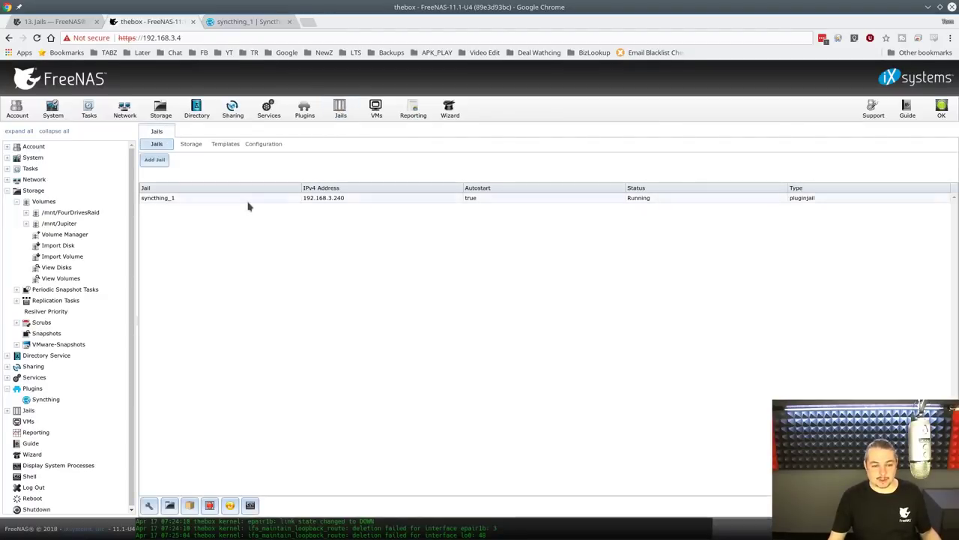
# - Compare the address of the Syncthing page with the IPv4 address of the syncthing_1 jail in FreeNAS
pyautogui.click(54, 401)
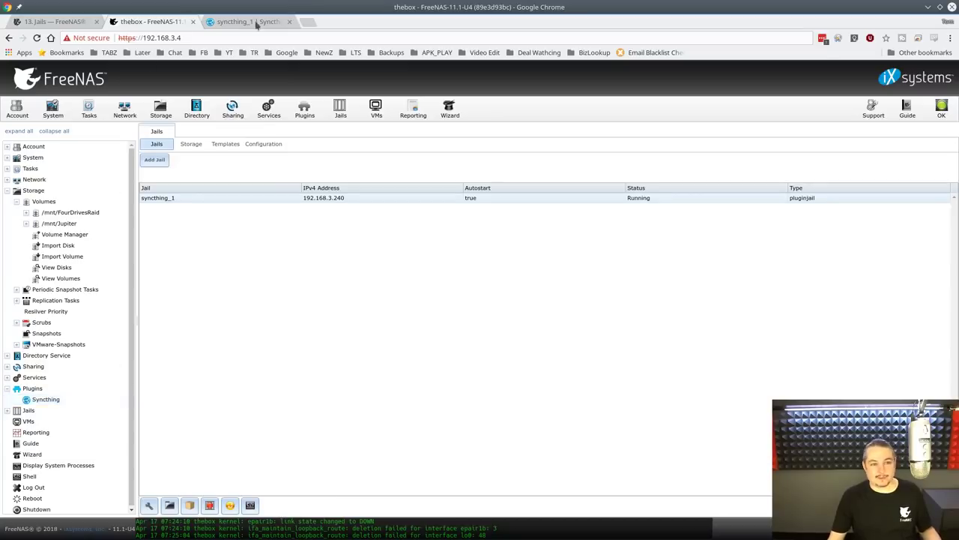
pyautogui.click(247, 21)
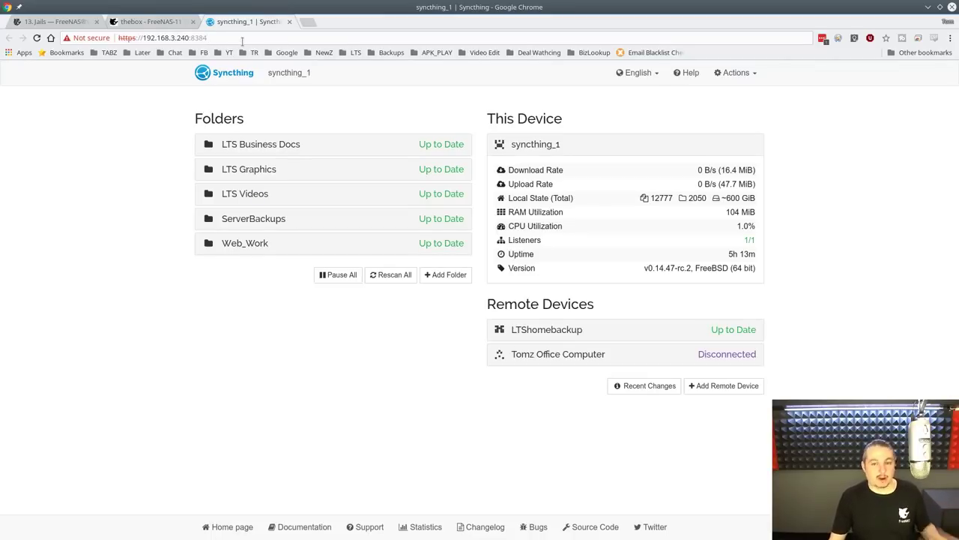
pyautogui.click(159, 22)
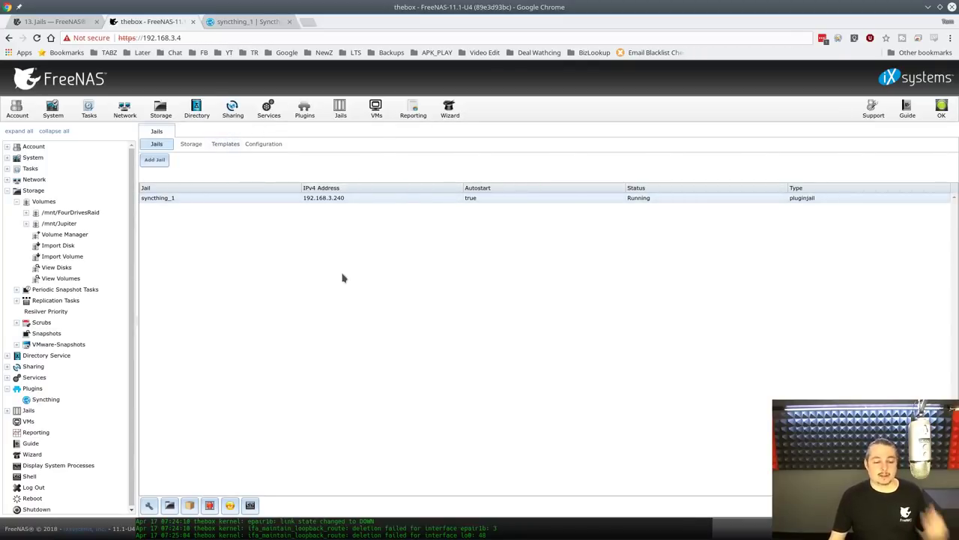
pyautogui.click(257, 199)
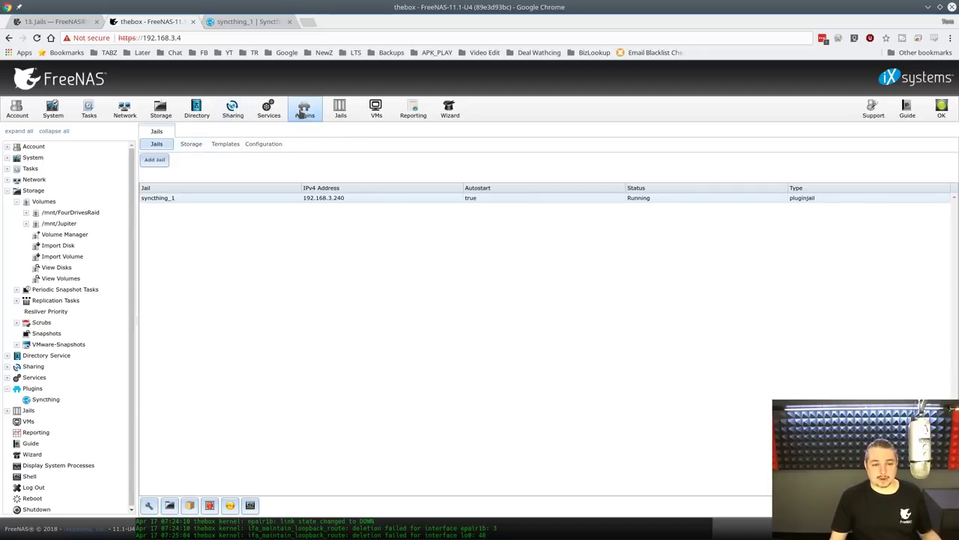
# - Look through the available plugins, and view the Add Jail dialog without creating a jail
pyautogui.click(304, 108)
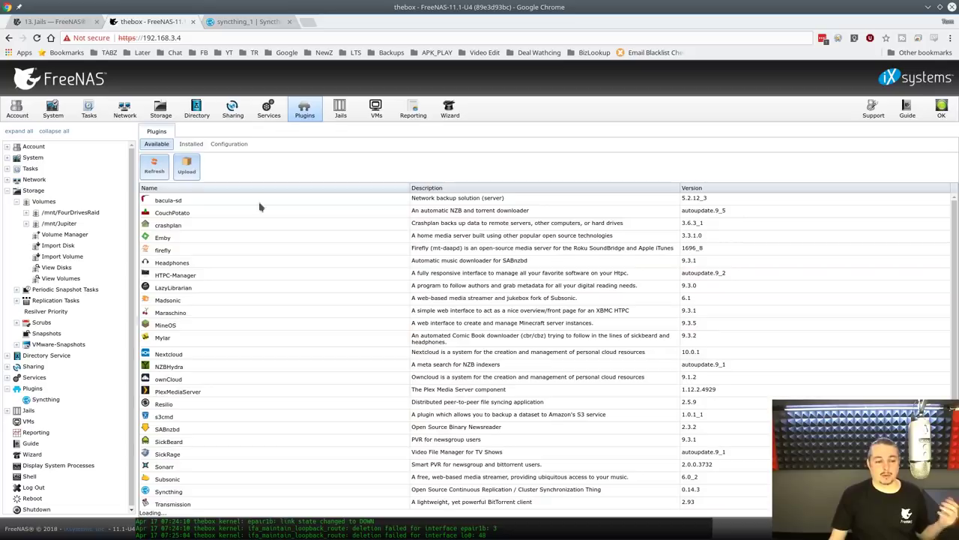
pyautogui.click(287, 276)
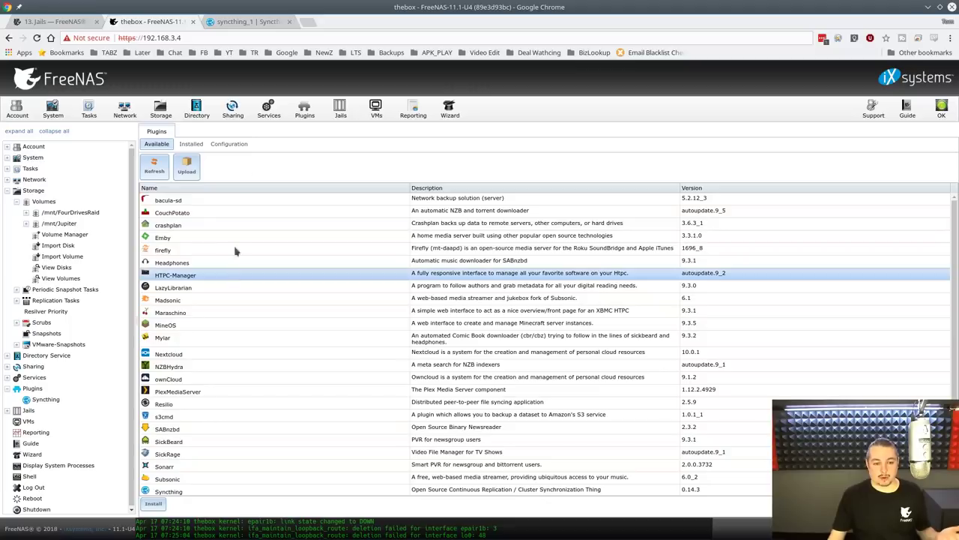
pyautogui.click(340, 109)
pyautogui.click(155, 163)
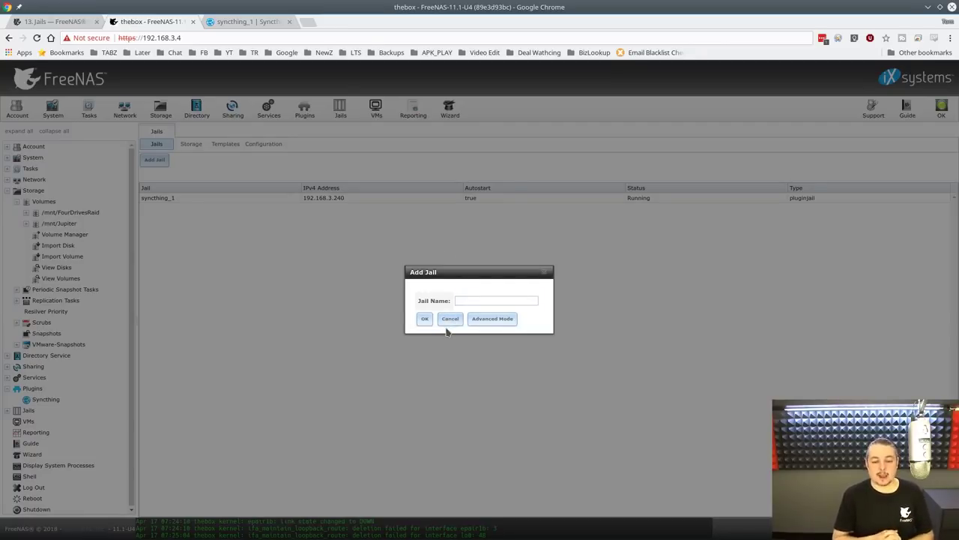
pyautogui.click(450, 323)
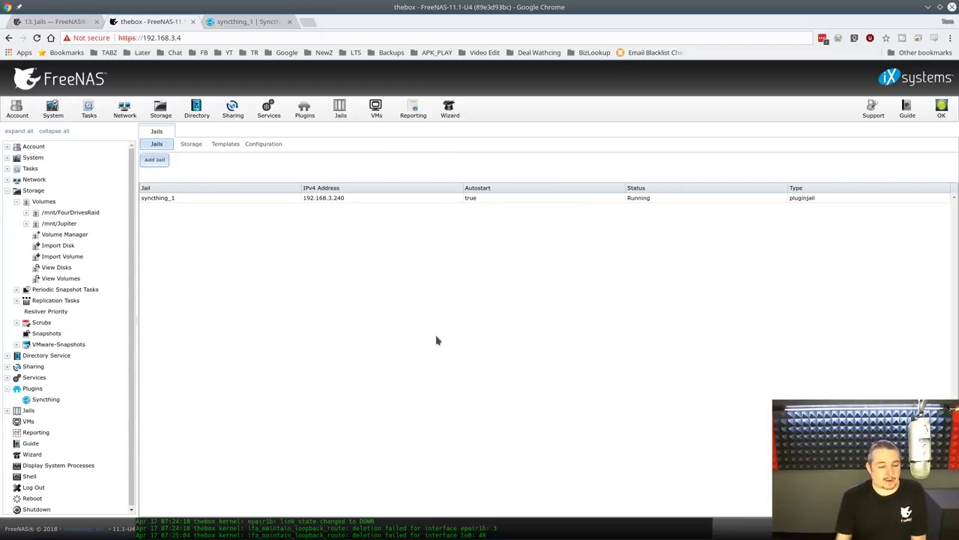
# - Review the jail storage list, going through the syncthing_1 mappings for SyncThingData/LTS, tombackup and Web_Work
pyautogui.click(192, 144)
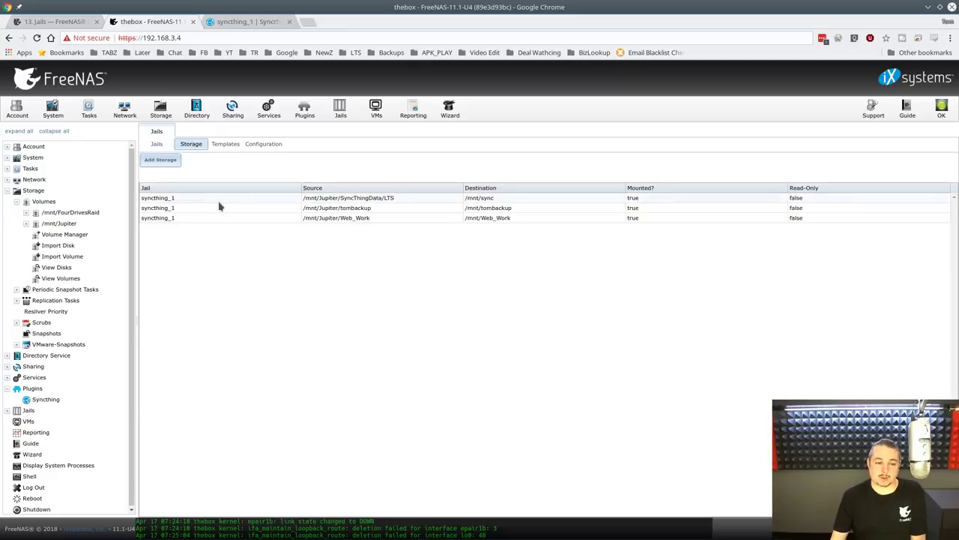
pyautogui.click(220, 201)
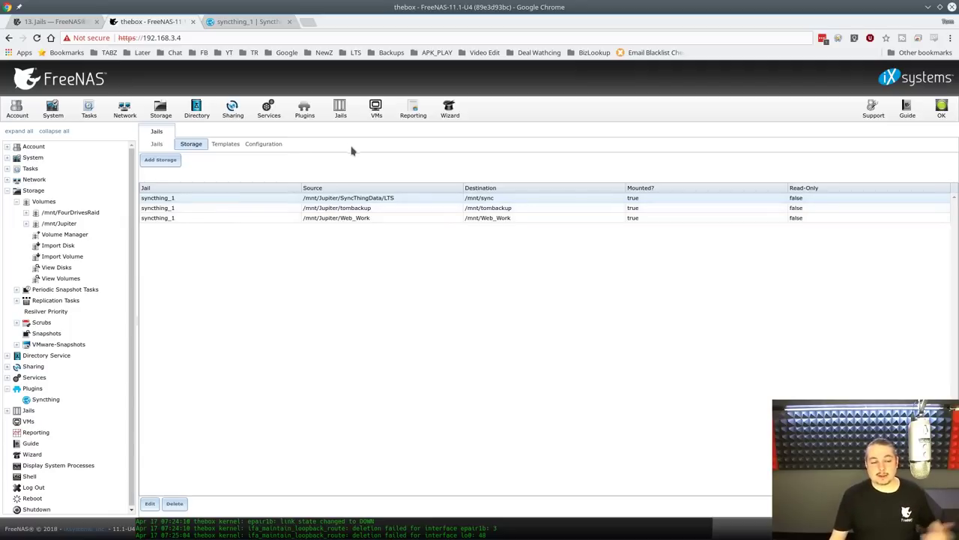
pyautogui.click(335, 208)
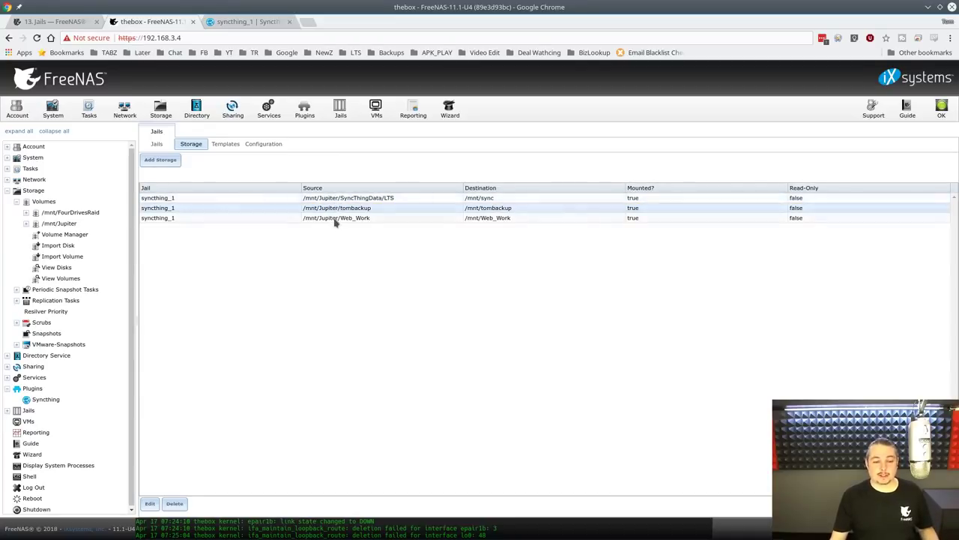
pyautogui.click(349, 217)
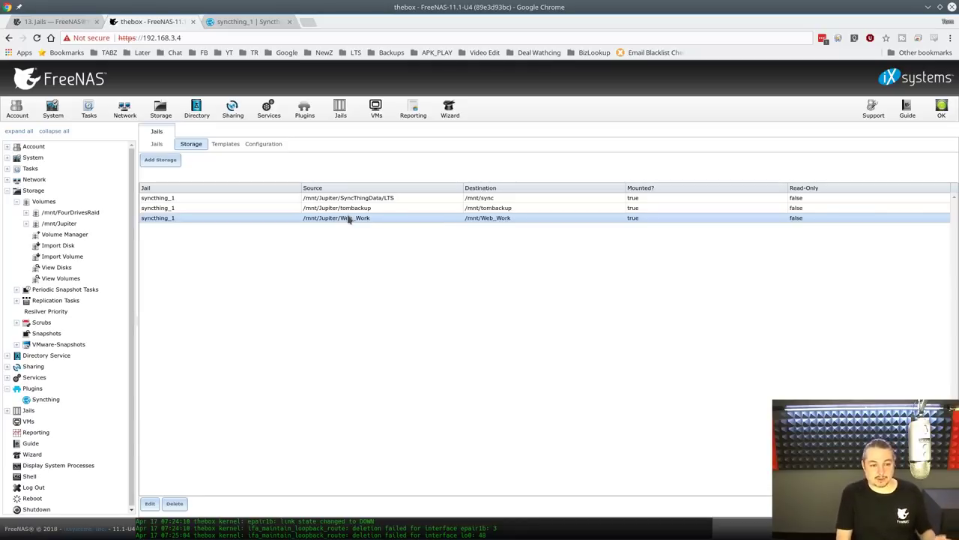
pyautogui.click(241, 198)
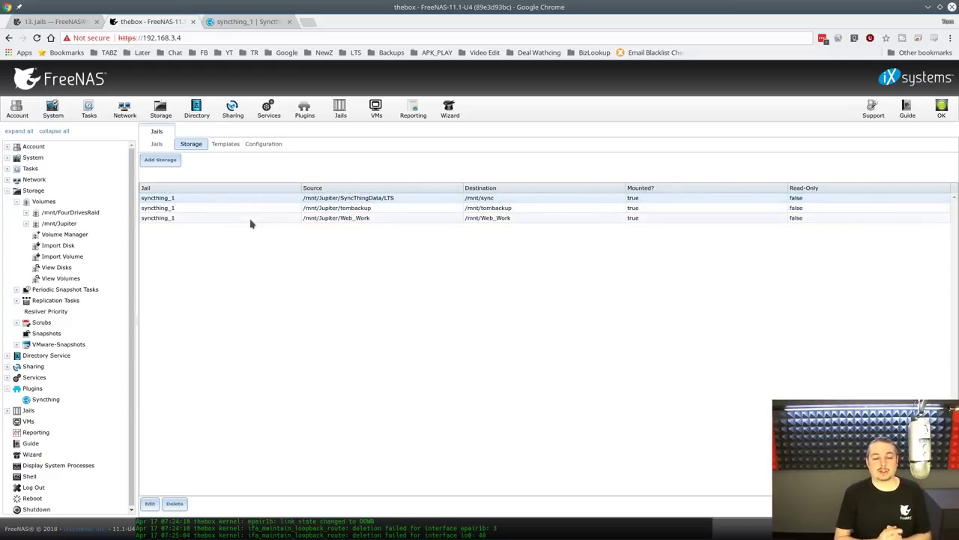
pyautogui.click(196, 218)
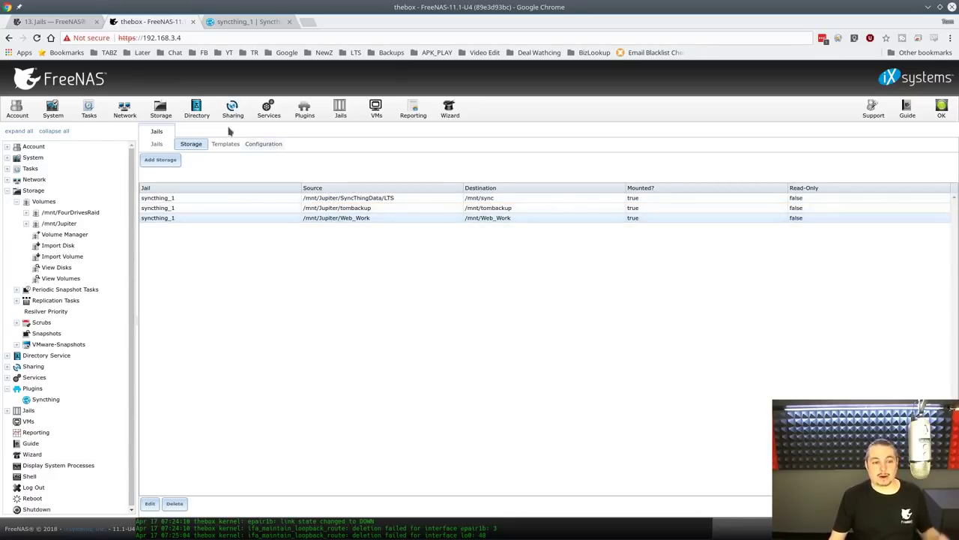
# - Check the syncthing_1 entry in the jails list and view the general jail configuration
pyautogui.click(339, 113)
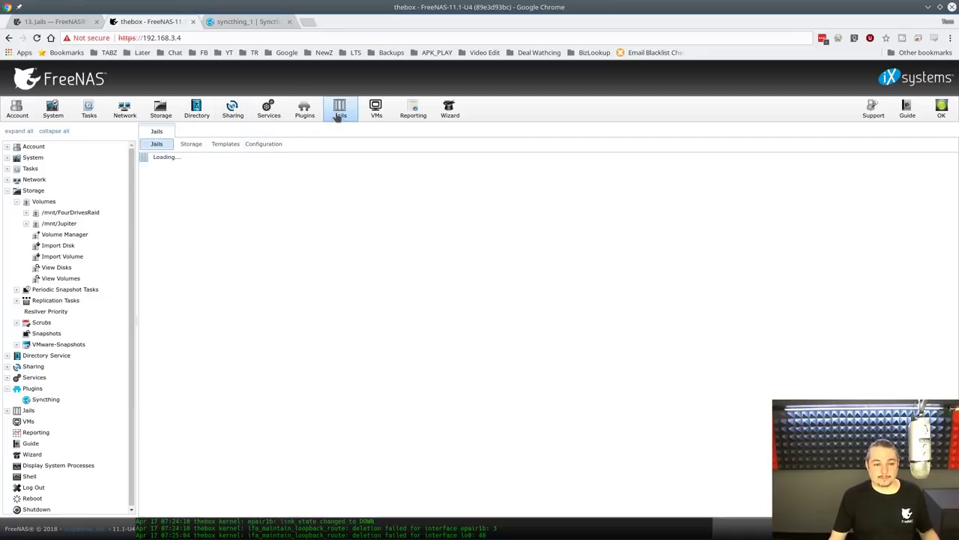
pyautogui.click(233, 196)
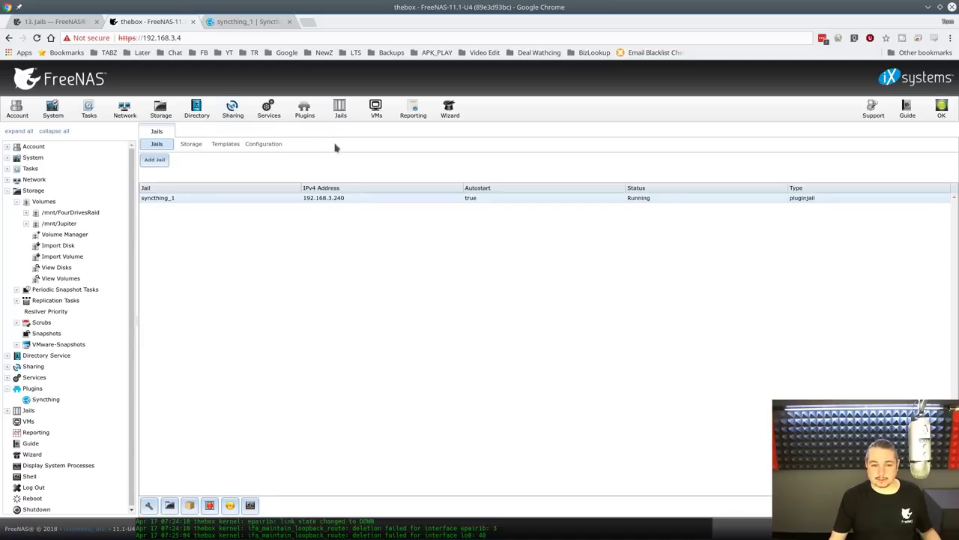
pyautogui.click(263, 144)
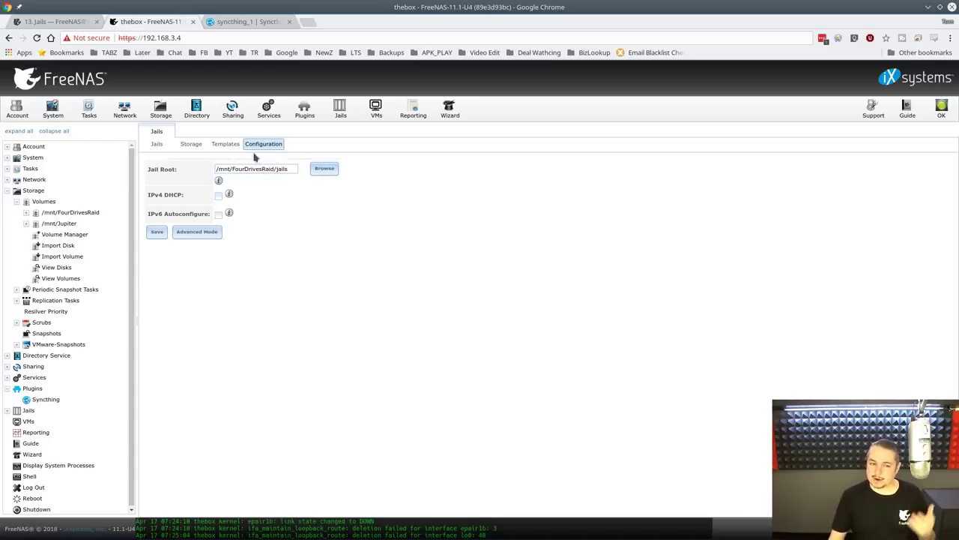
# - Go back to the jail storage list and check the tombackup and Web_Work mappings
pyautogui.click(194, 145)
pyautogui.click(242, 212)
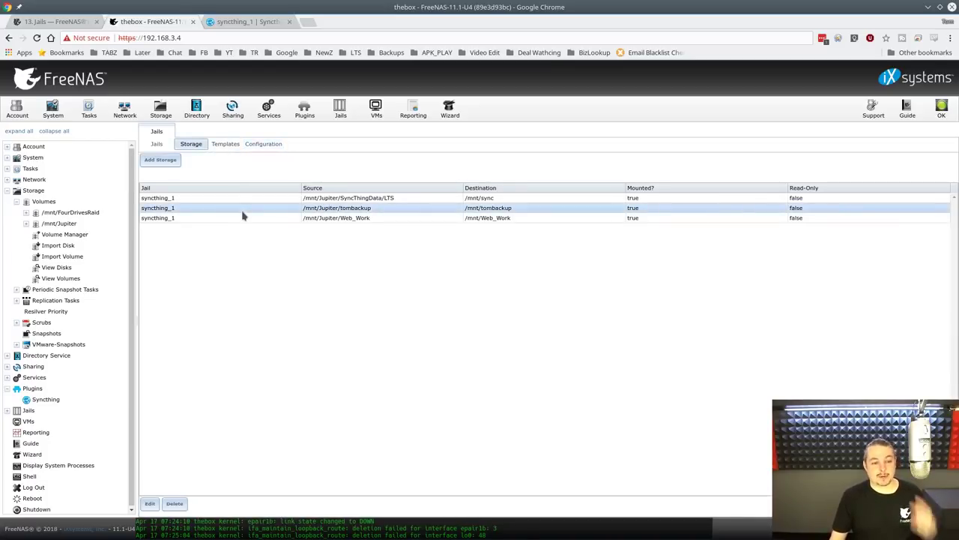
pyautogui.click(244, 219)
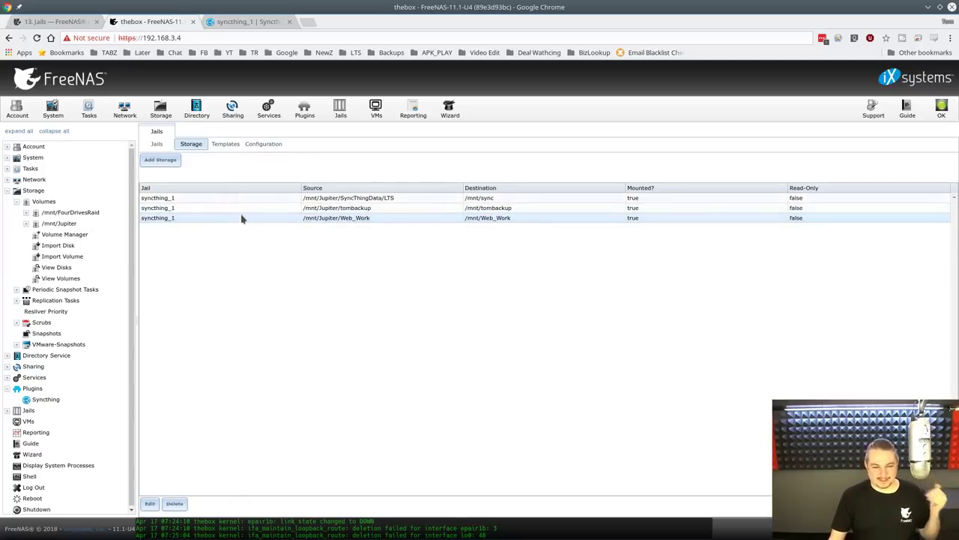